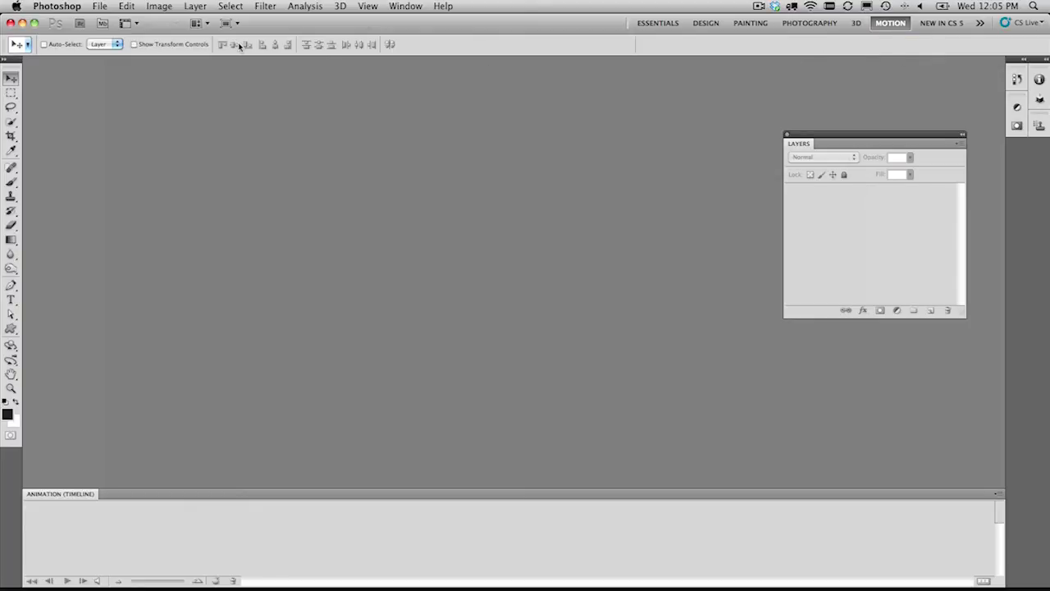
Step: Open the photos in the Images folder as an image sequence starting with IMG_8543.JPG, at a frame rate of 25 fps
click(100, 6)
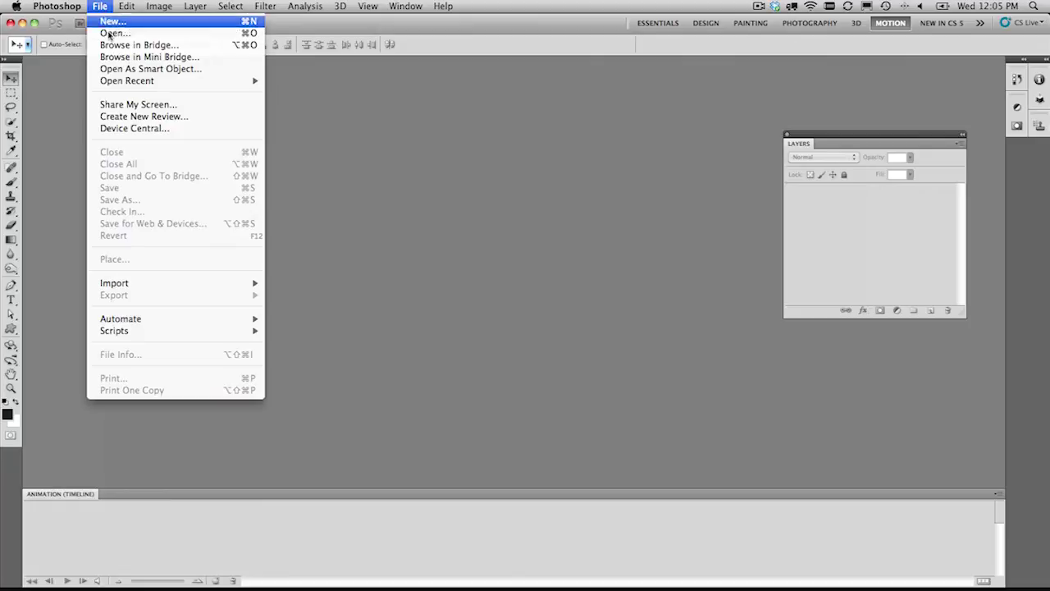
click(108, 34)
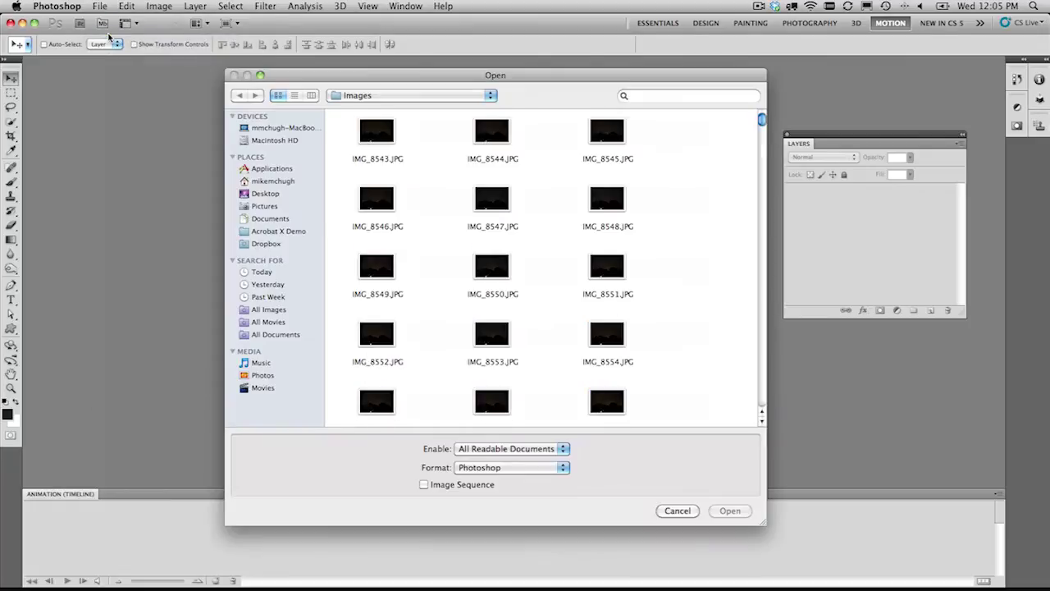
drag(303, 74, 259, 43)
click(327, 101)
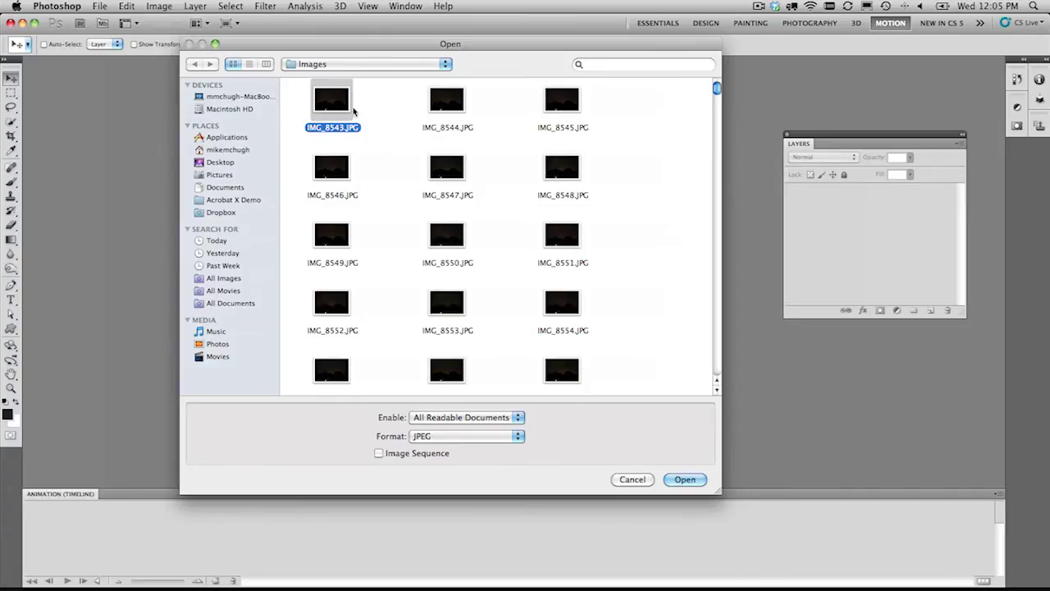
scroll(716, 102, down, 10)
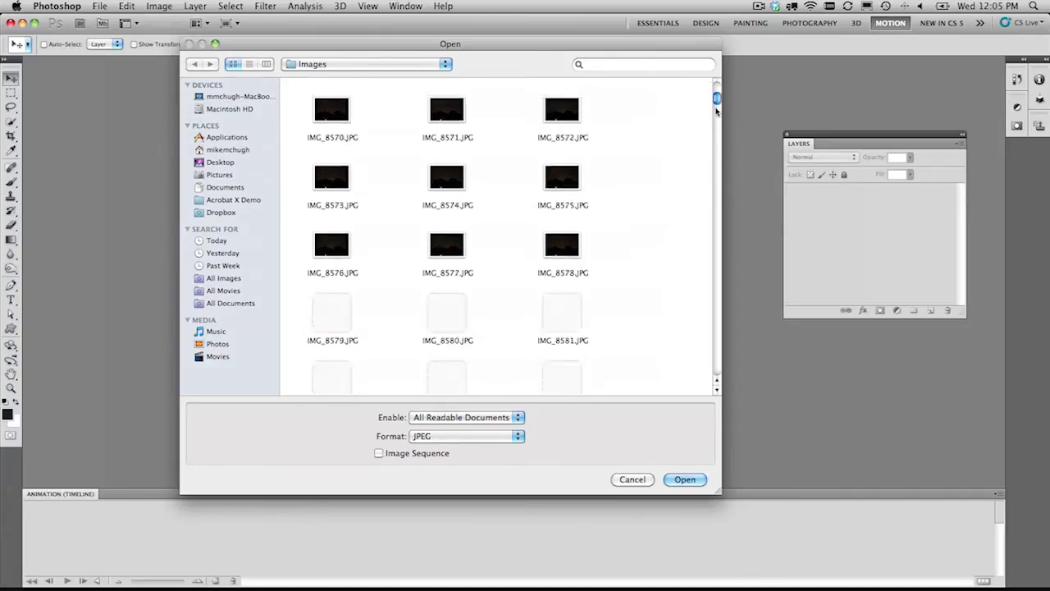
scroll(716, 111, down, 5)
drag(716, 105, 717, 83)
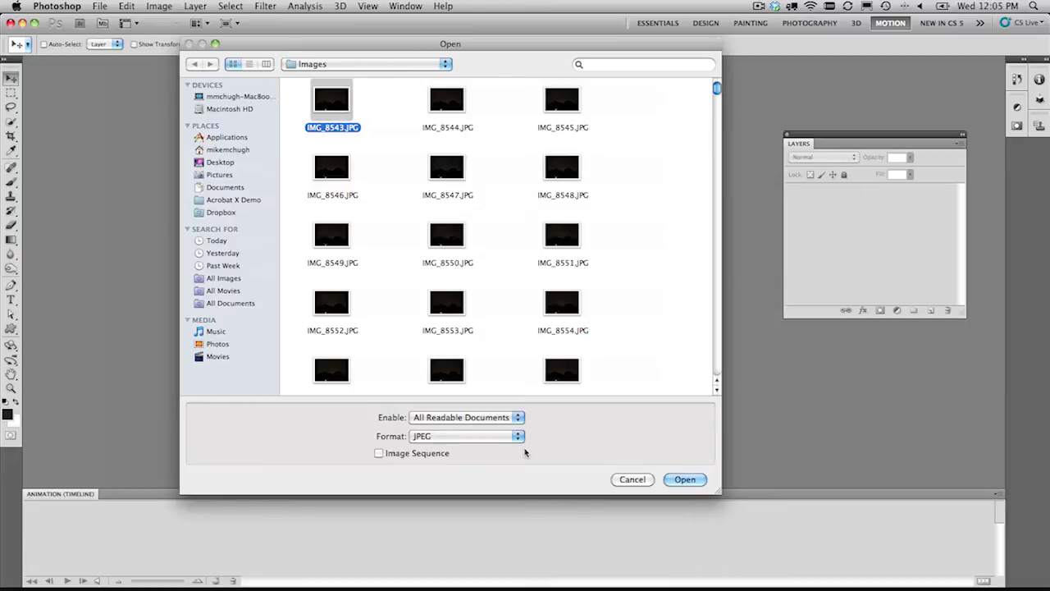
click(379, 454)
click(688, 479)
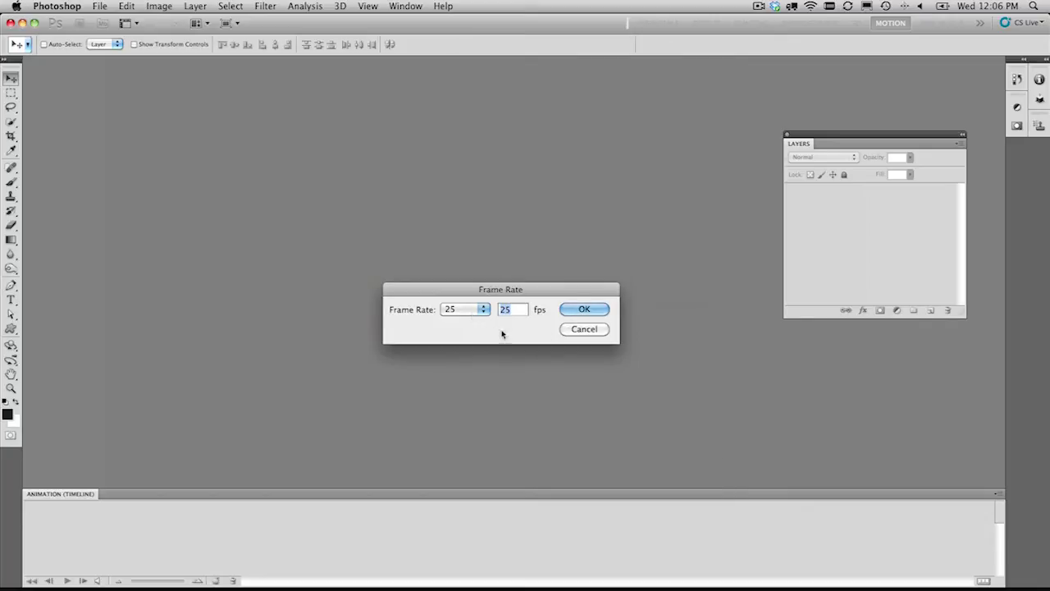
click(601, 311)
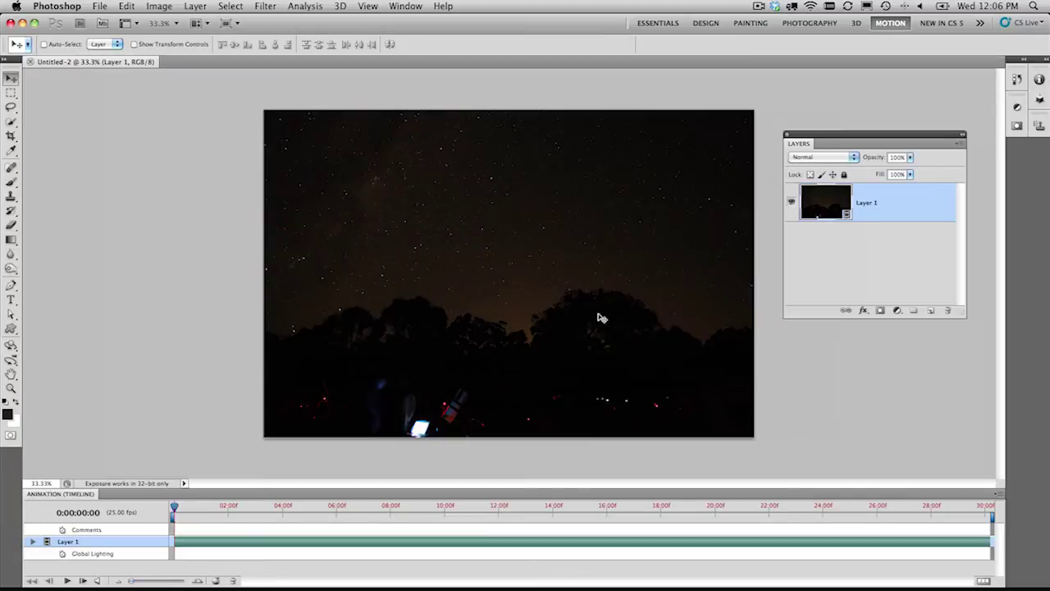
Step: Scrub the timeline from the start to 0:00:02:14 to examine the footage and its sky color
key(super+equal)
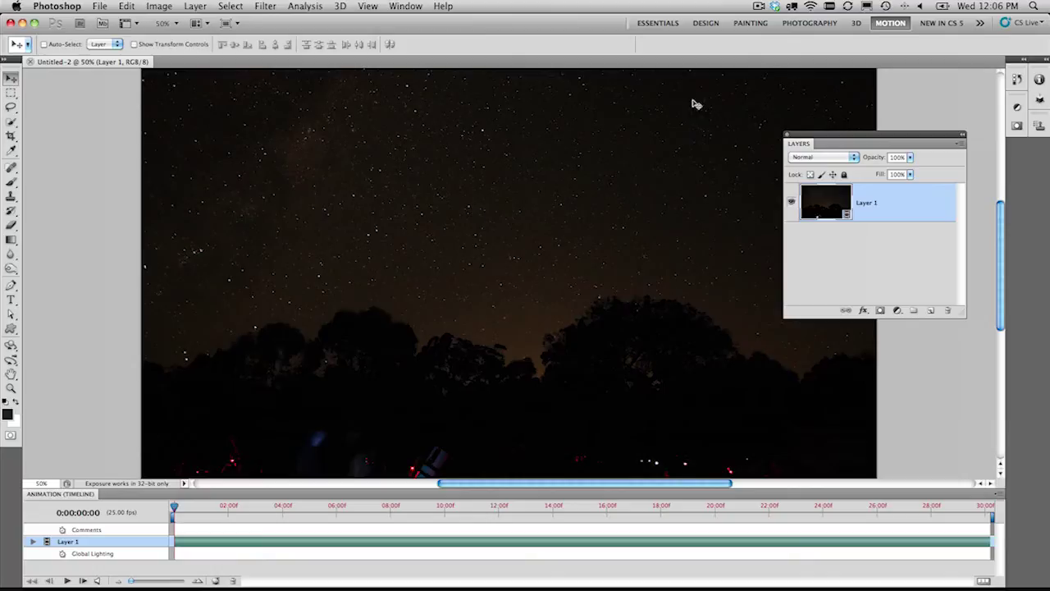
click(893, 24)
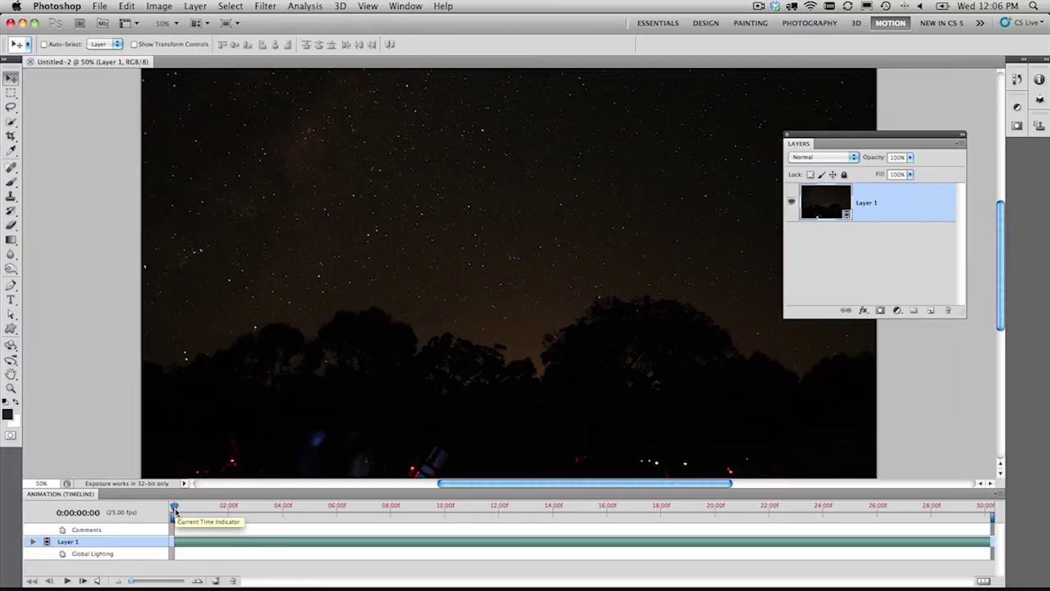
drag(174, 510, 243, 508)
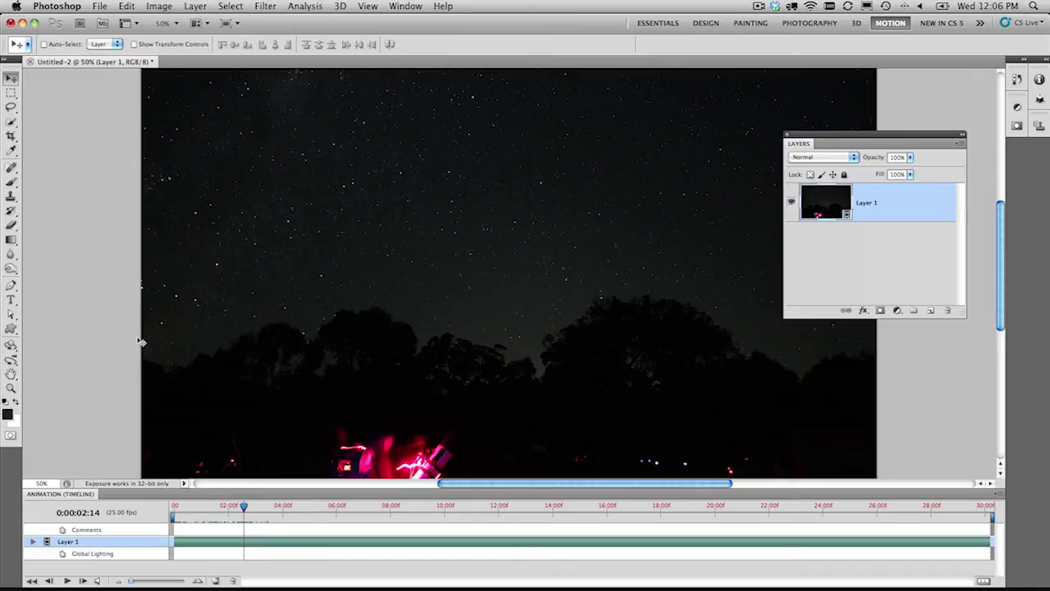
key(i)
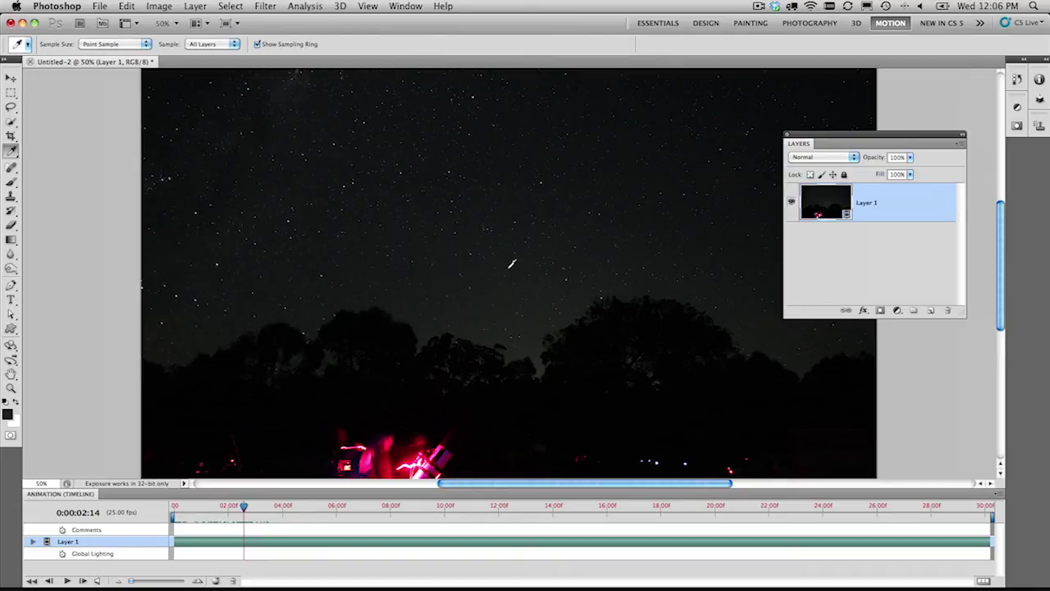
click(13, 79)
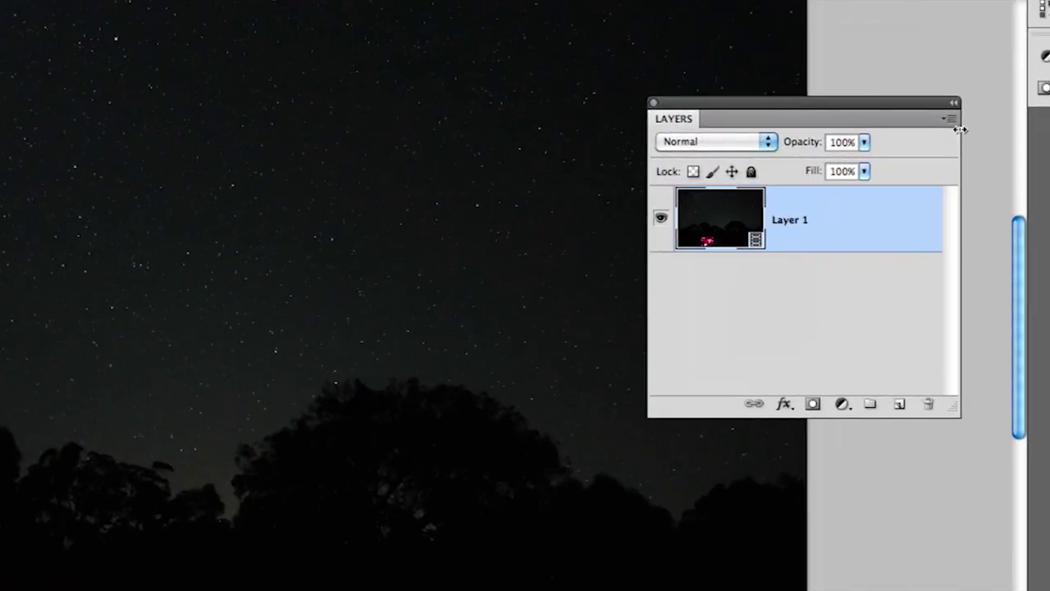
Step: Convert Layer 1 to a smart object and apply Unsharp Mask with amount 91%, radius 1.3 pixels and threshold 6 levels
click(959, 142)
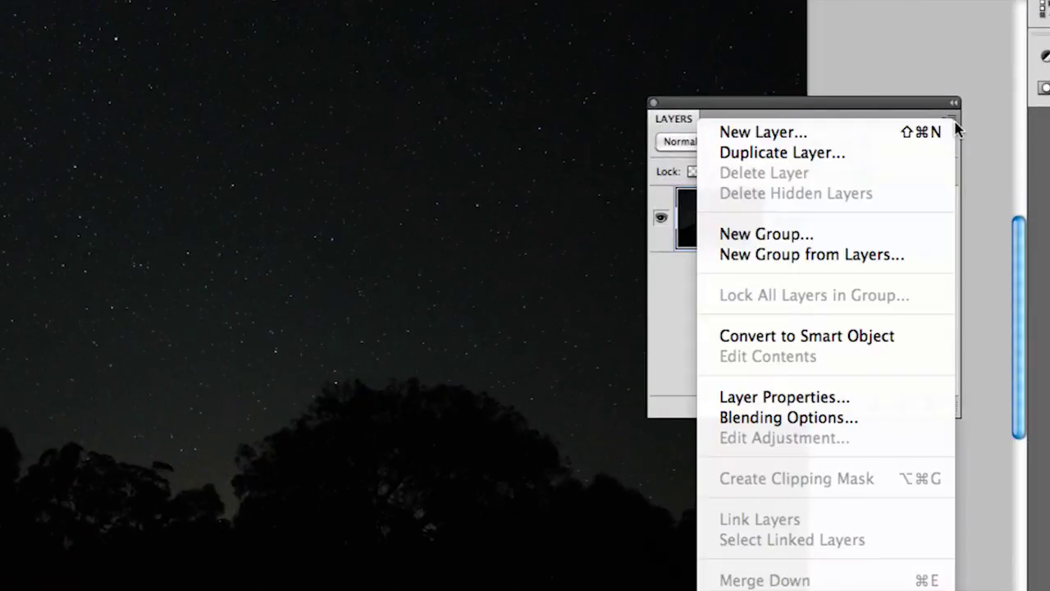
click(912, 339)
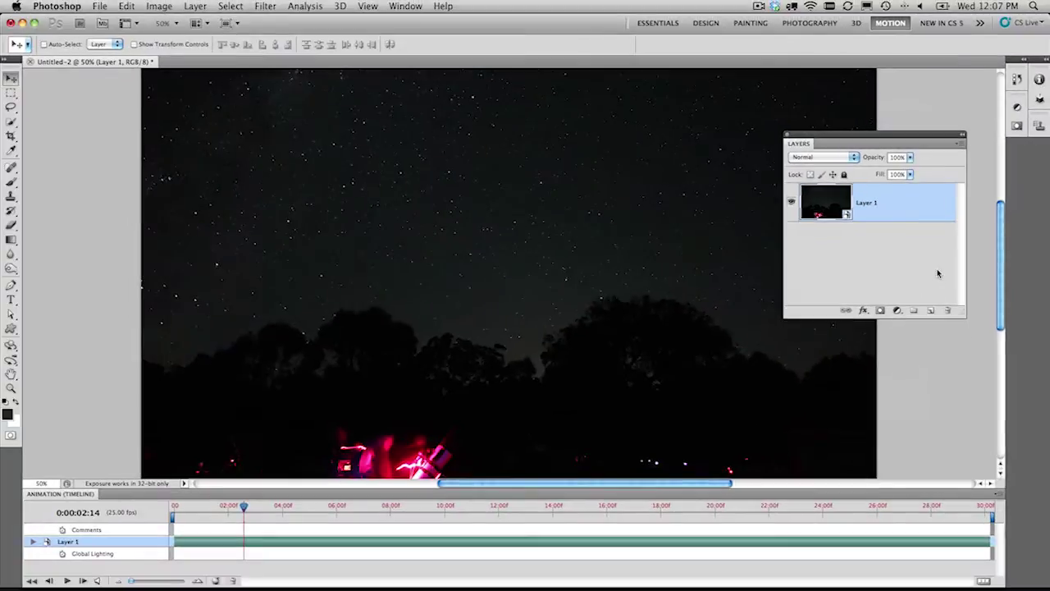
click(269, 4)
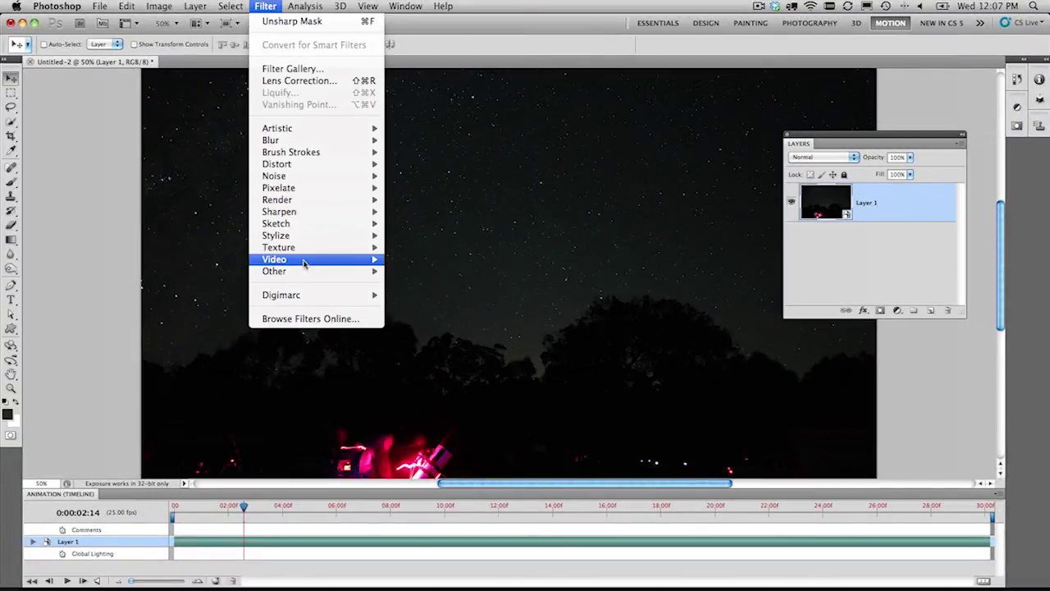
mouse_move(304, 236)
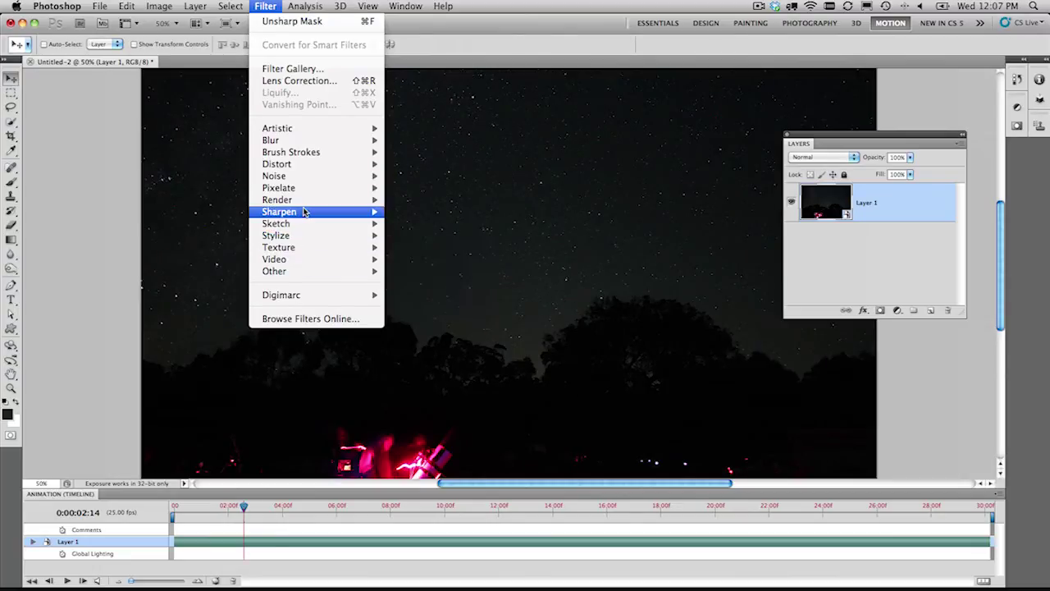
mouse_move(309, 211)
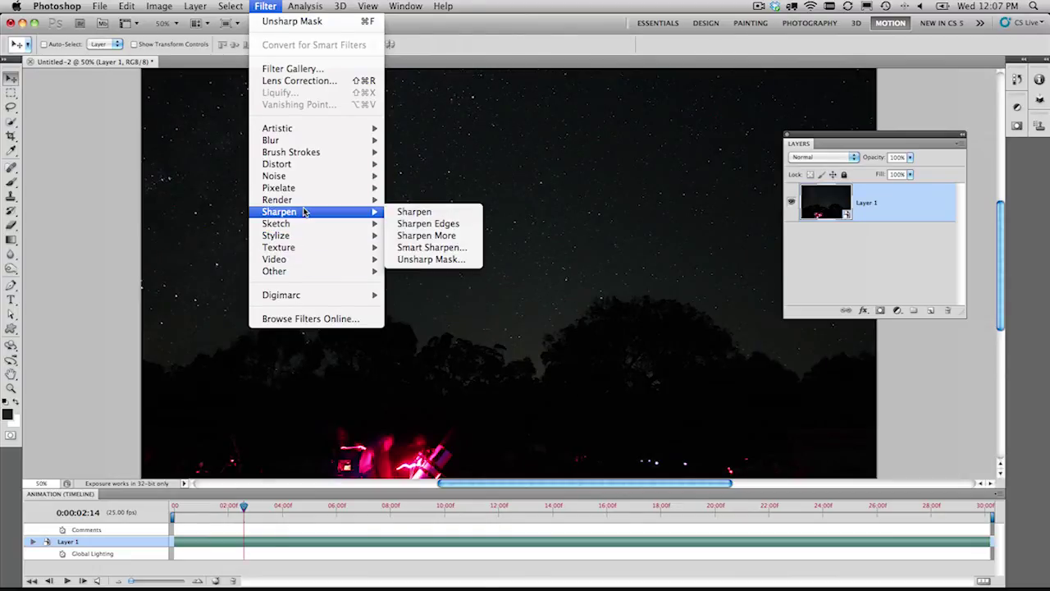
click(468, 260)
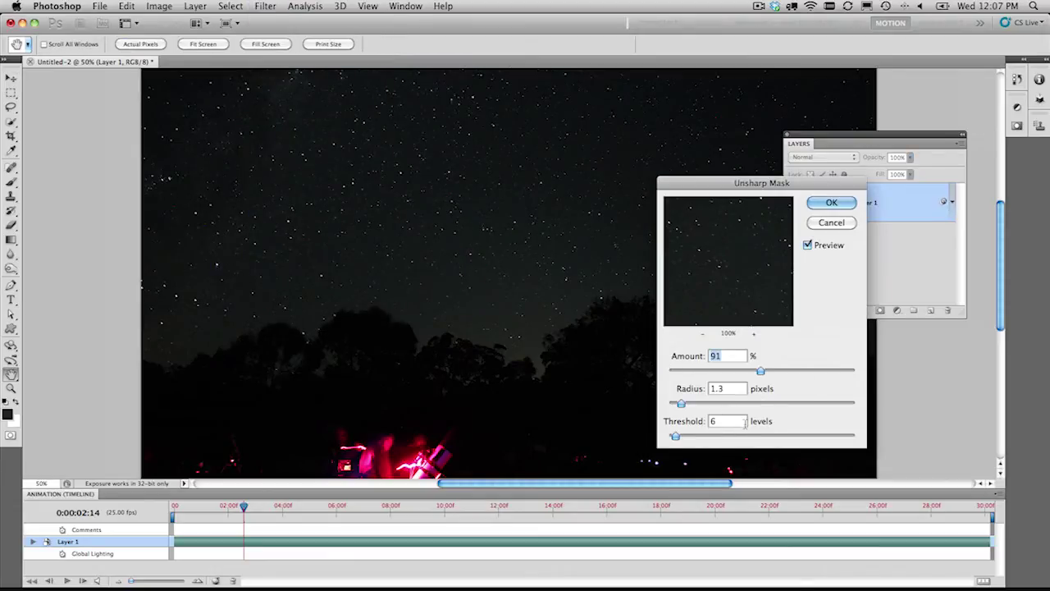
click(832, 203)
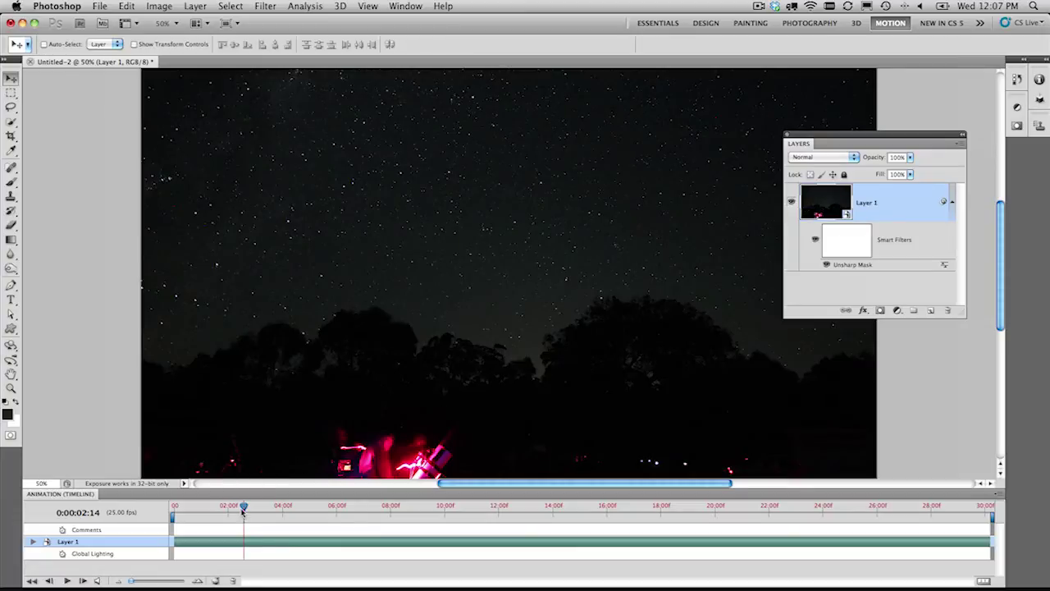
Step: Go to the frame at 0:00:01:03 and sample the dark sky above the trees as the foreground color
drag(243, 511, 238, 508)
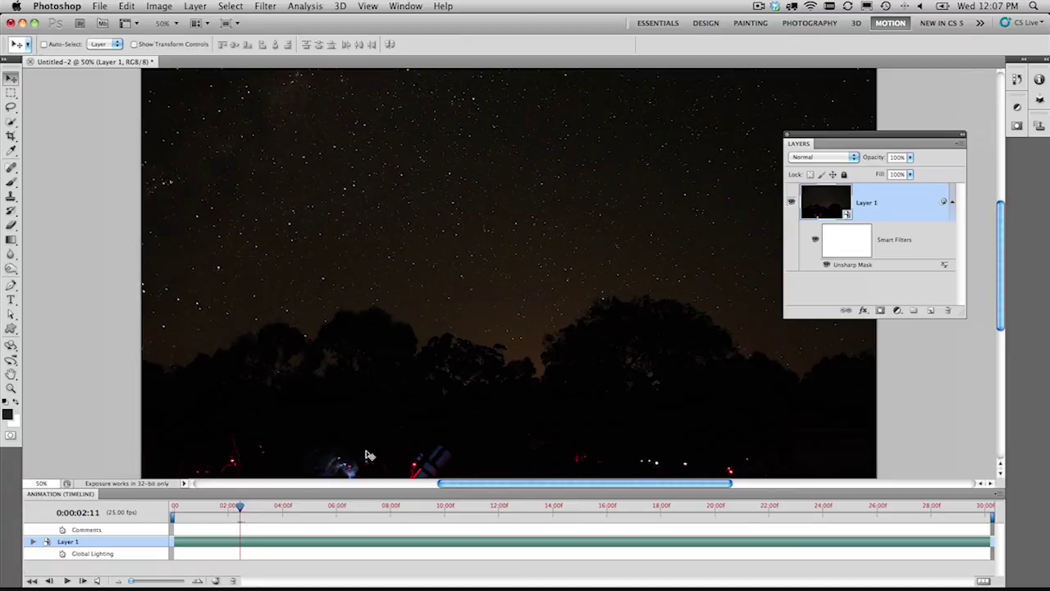
click(204, 507)
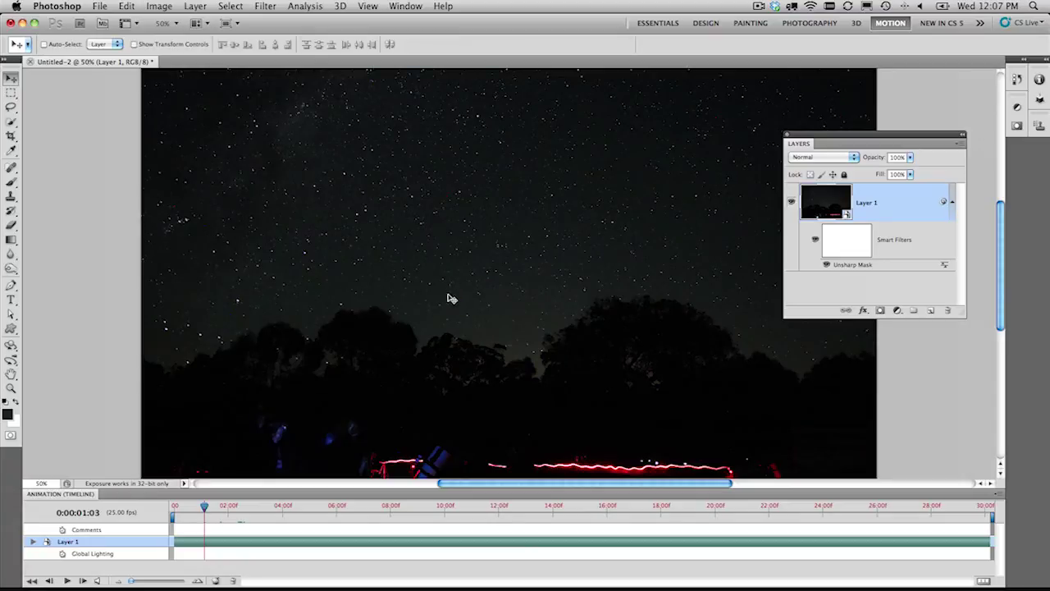
key(i)
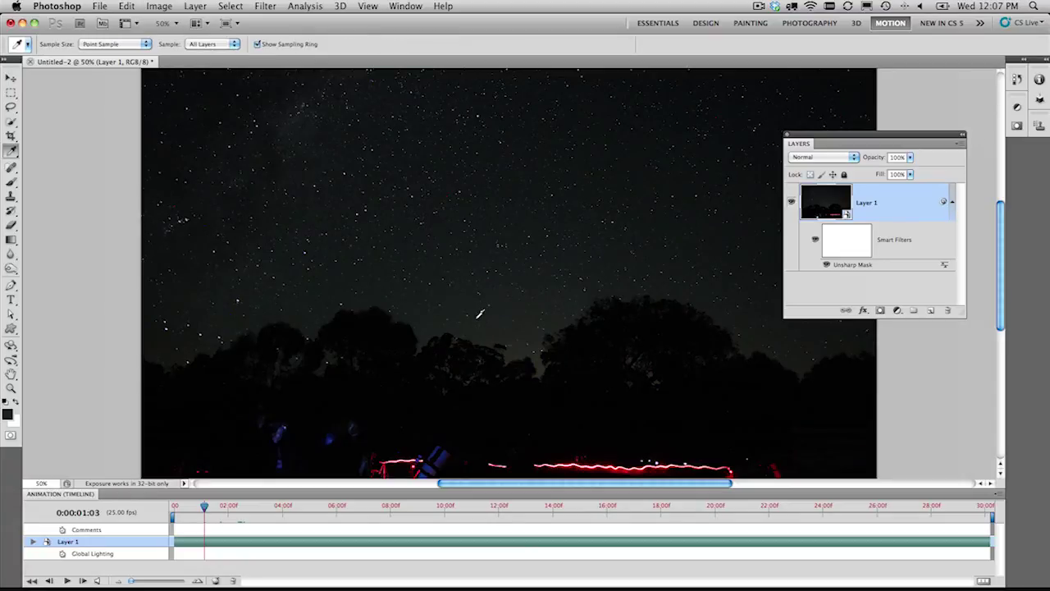
drag(480, 311, 481, 280)
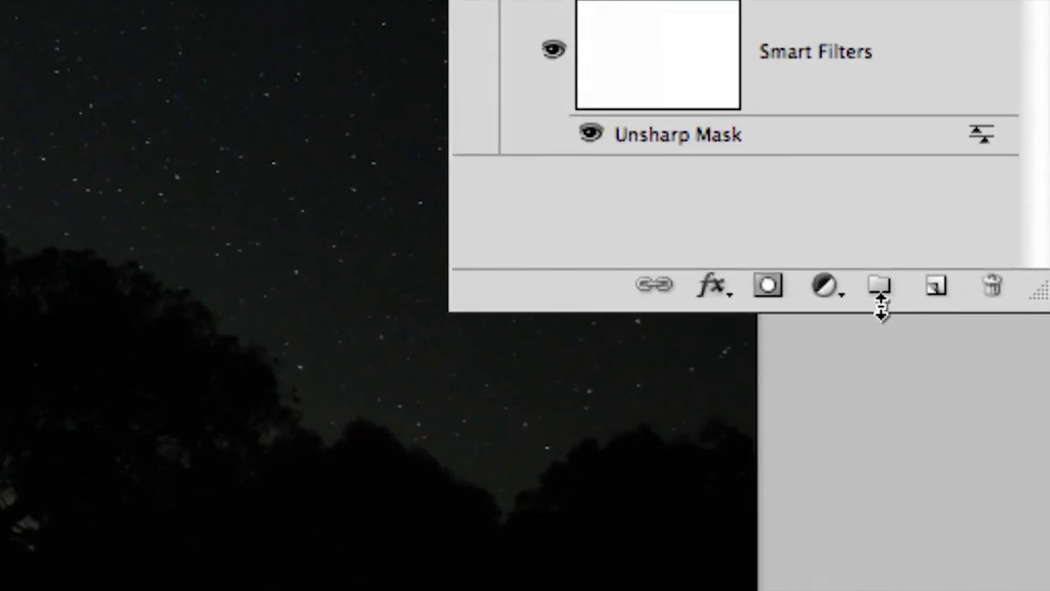
Step: Add a Solid Color fill layer using the sampled color #191d1e and set its blending mode to Color
click(825, 287)
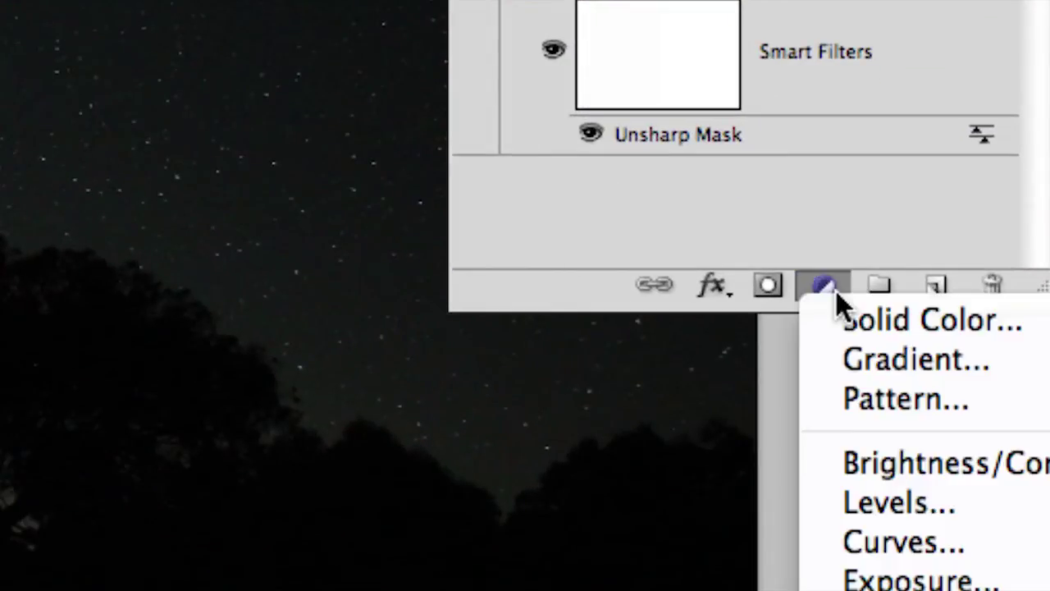
click(905, 320)
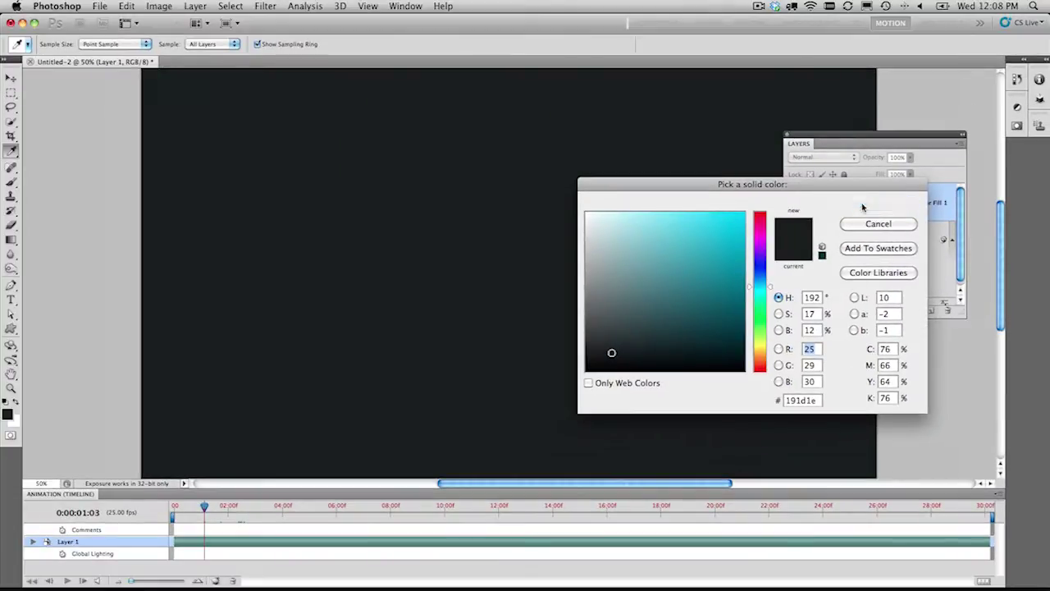
click(862, 207)
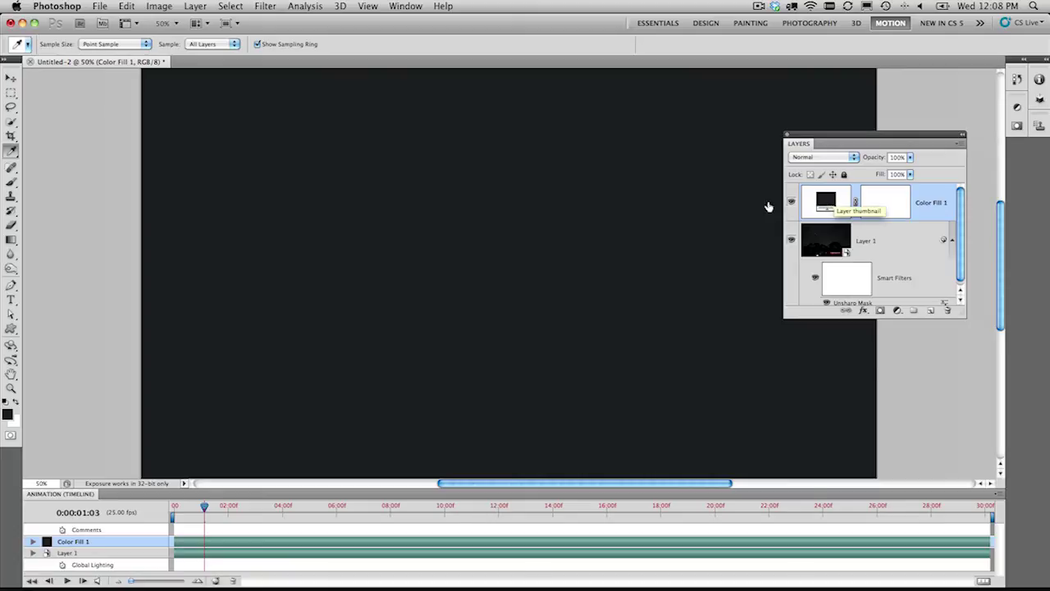
click(817, 157)
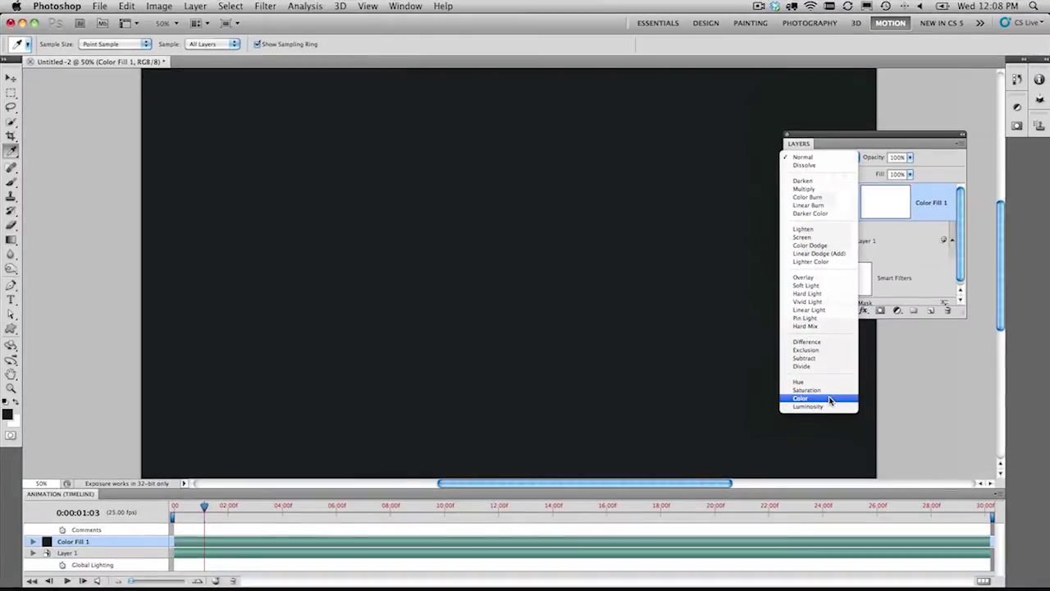
click(831, 403)
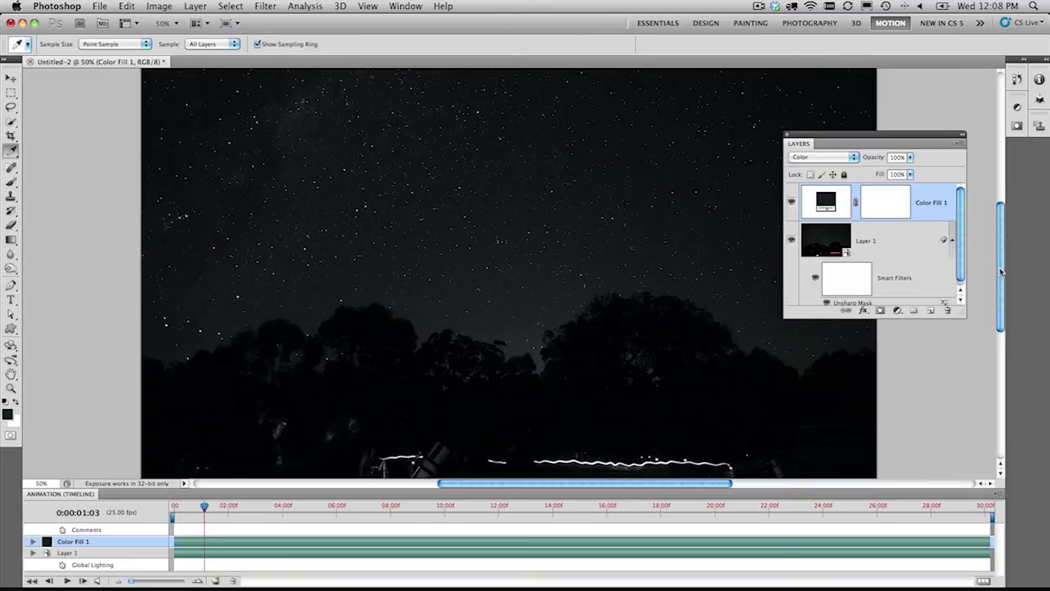
Step: Lasso the whole foreground area below the treetops, down to the bottom edge of the image
drag(1000, 272, 1000, 294)
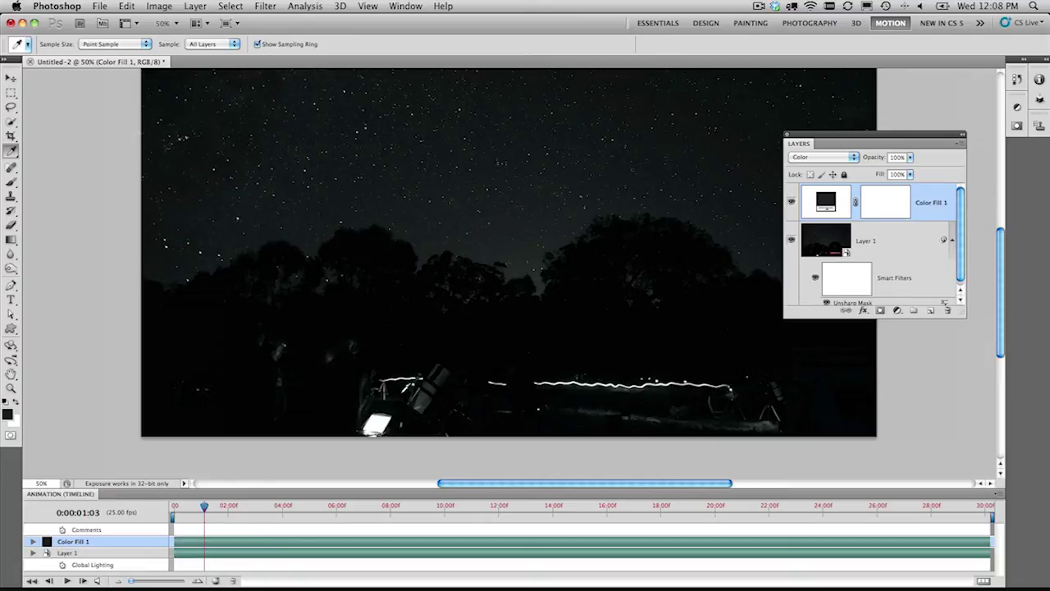
click(11, 107)
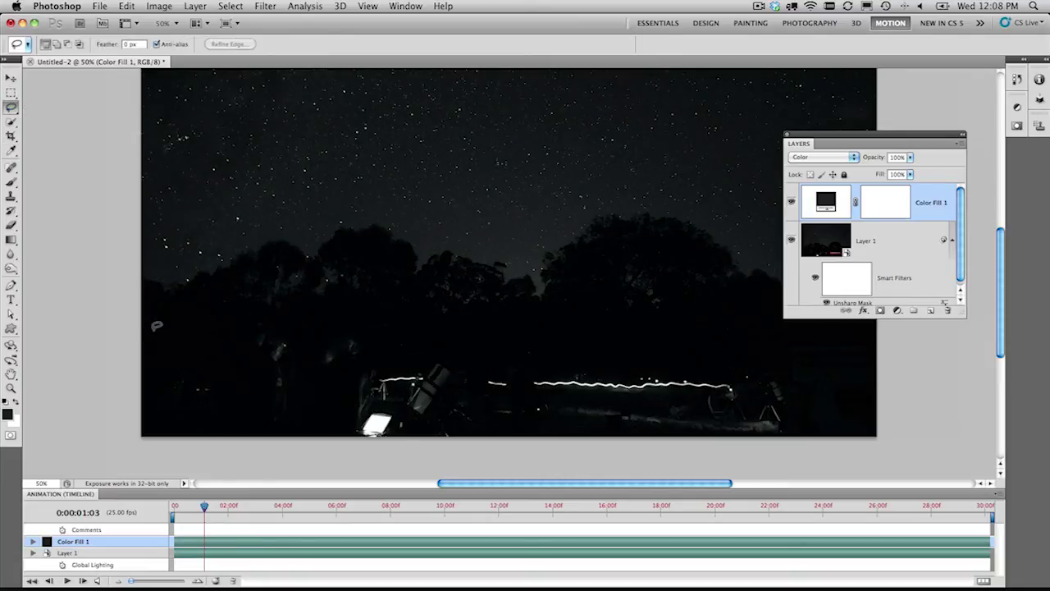
mouse_move(122, 321)
mouse_down()
mouse_move(209, 319)
mouse_move(244, 293)
mouse_move(271, 305)
mouse_move(389, 299)
mouse_move(700, 315)
mouse_move(786, 304)
mouse_up()
mouse_move(981, 366)
mouse_down()
mouse_move(903, 460)
mouse_move(123, 459)
mouse_move(128, 345)
mouse_up()
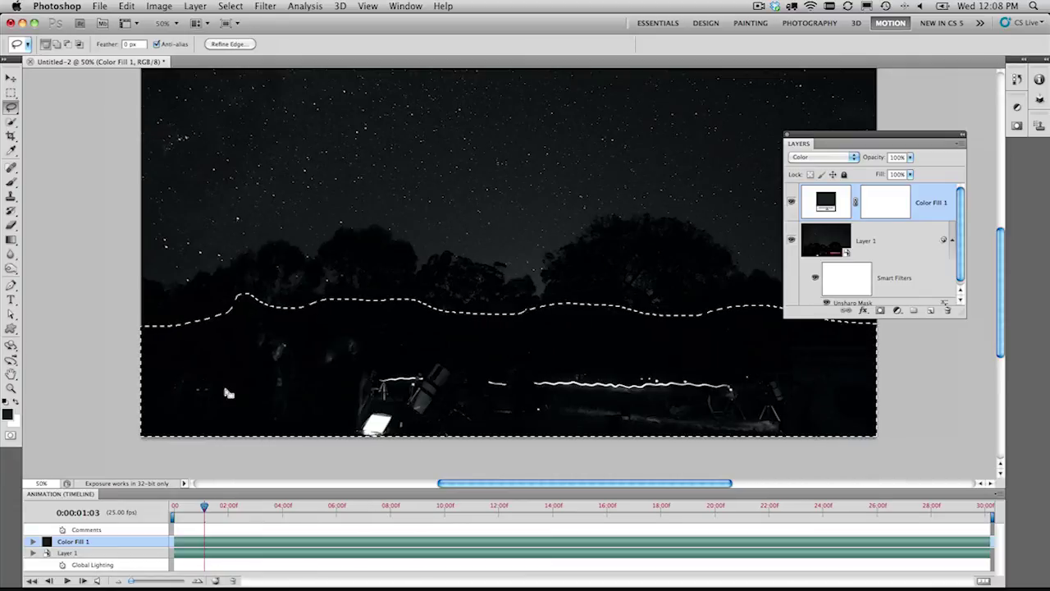
Step: Refine the foreground selection's edge with a feather of 25.8 px
click(226, 44)
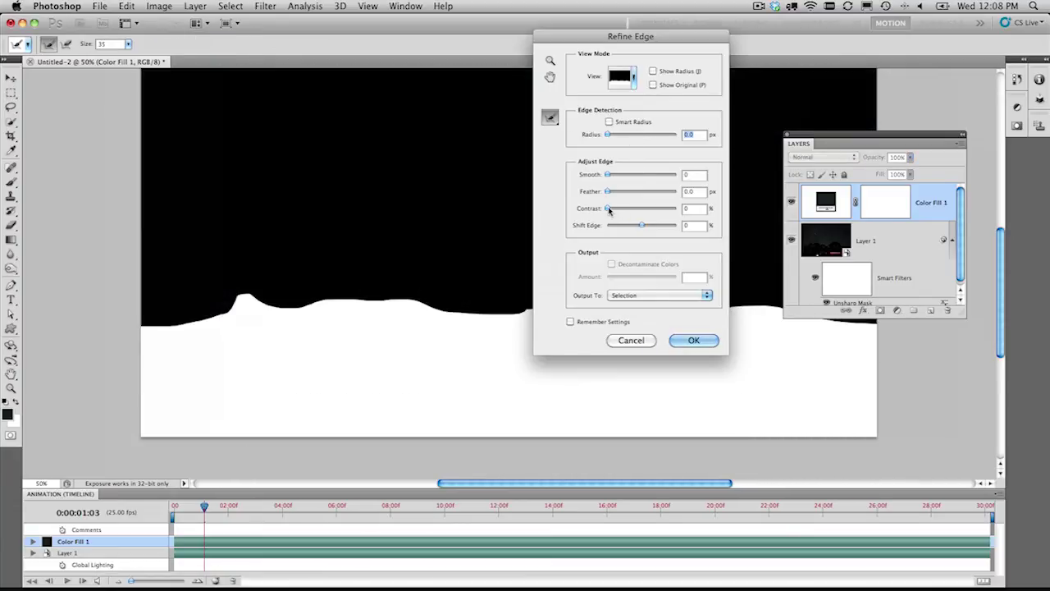
drag(610, 193, 641, 193)
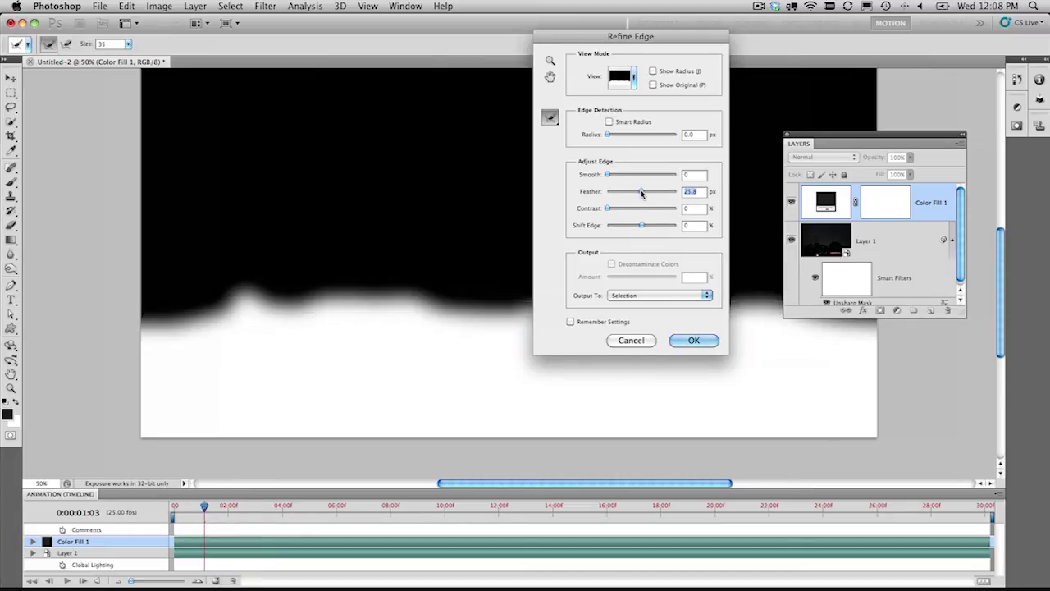
click(692, 340)
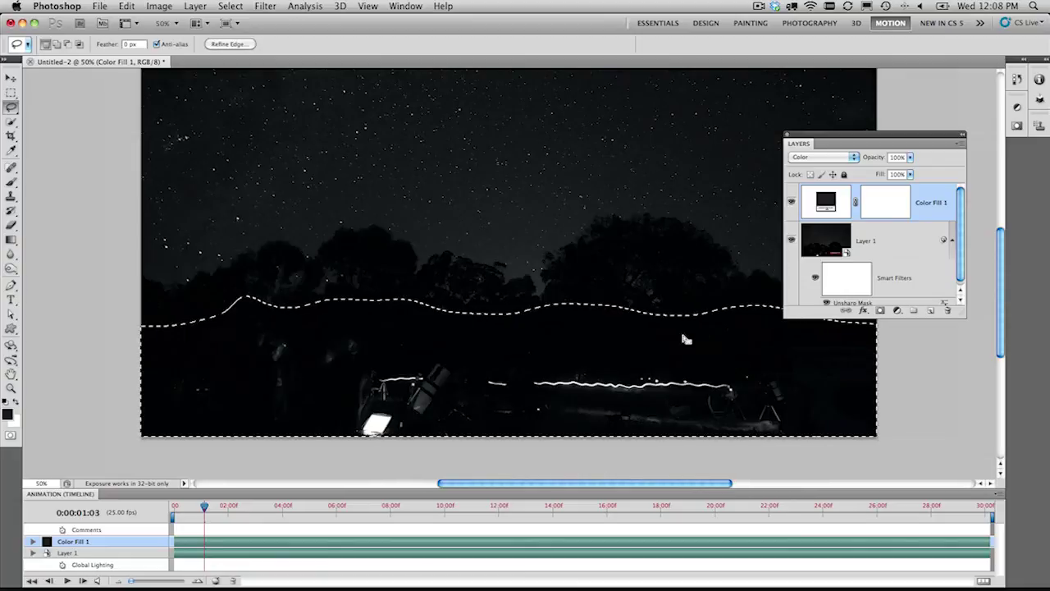
Step: Fill the selected foreground with black on the Color Fill 1 layer's mask and deselect
click(888, 204)
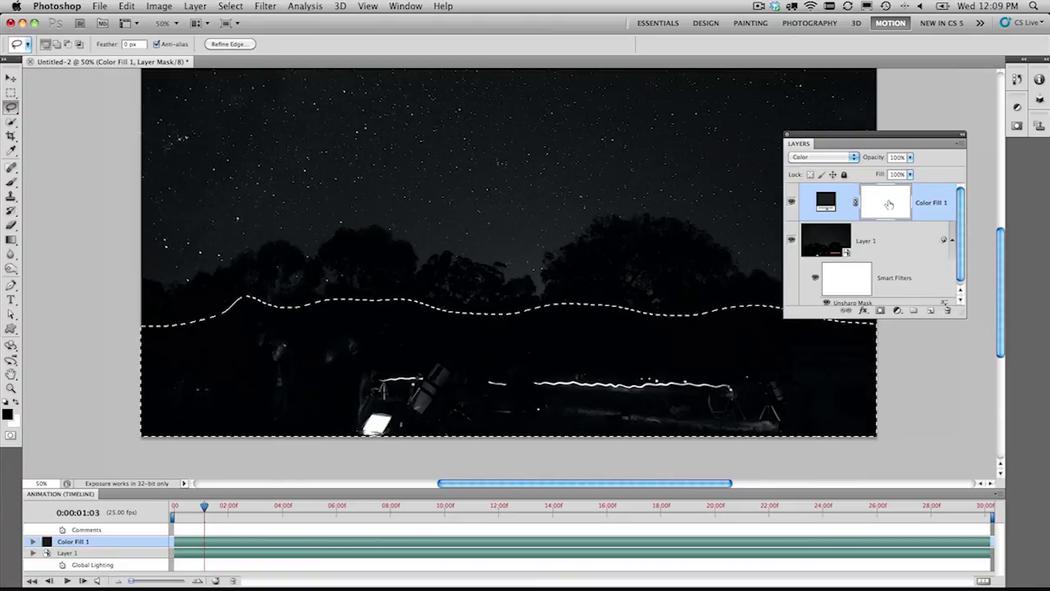
key(alt+BackSpace)
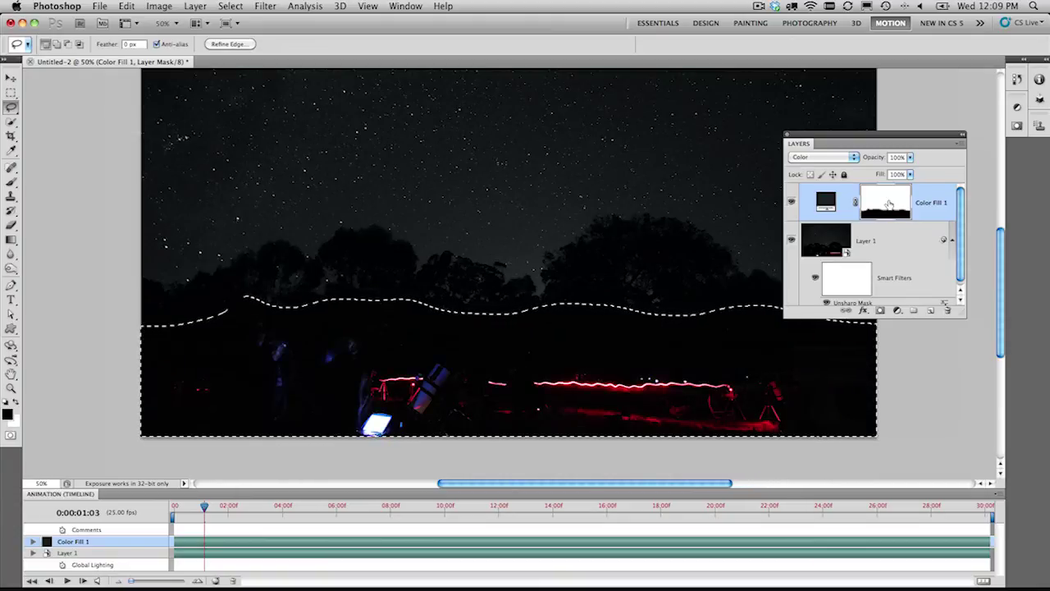
key(super+d)
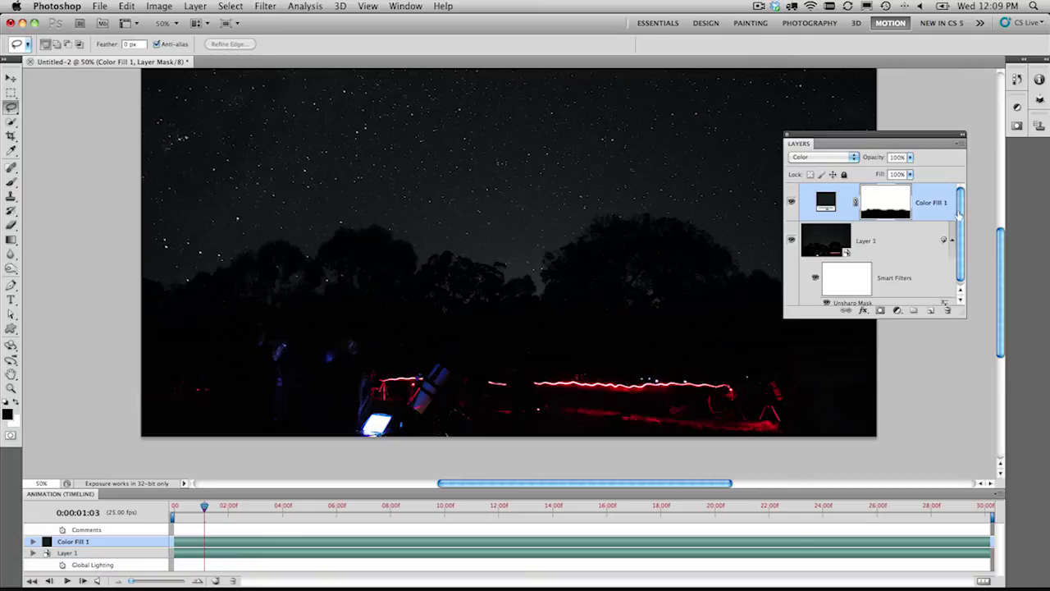
Step: Move the playhead to 0:00:02:08 and switch from the fill layer's mask to the composite RGB view
drag(1002, 240, 786, 337)
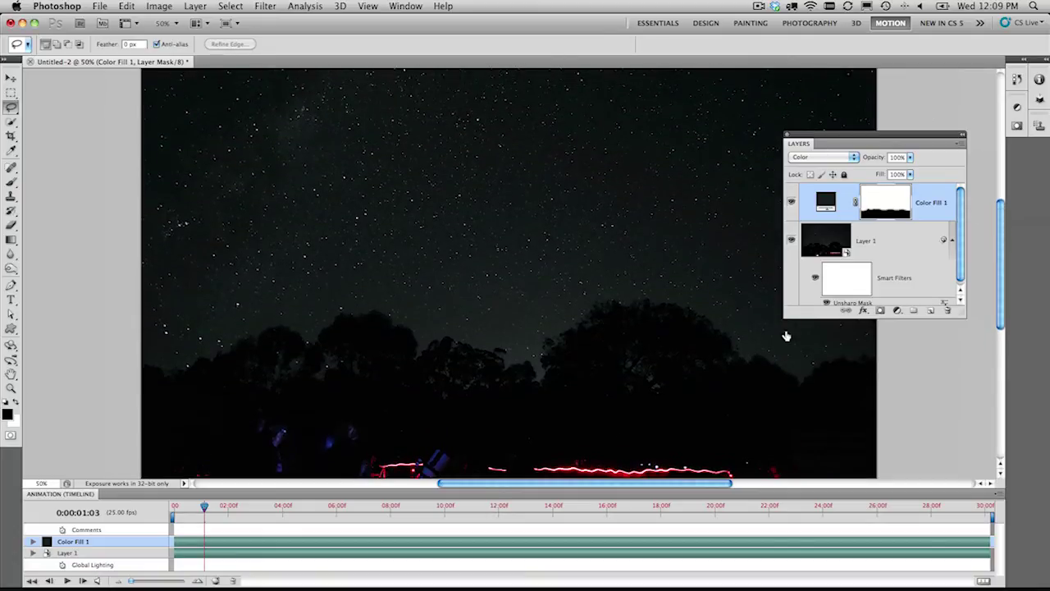
drag(204, 506, 238, 506)
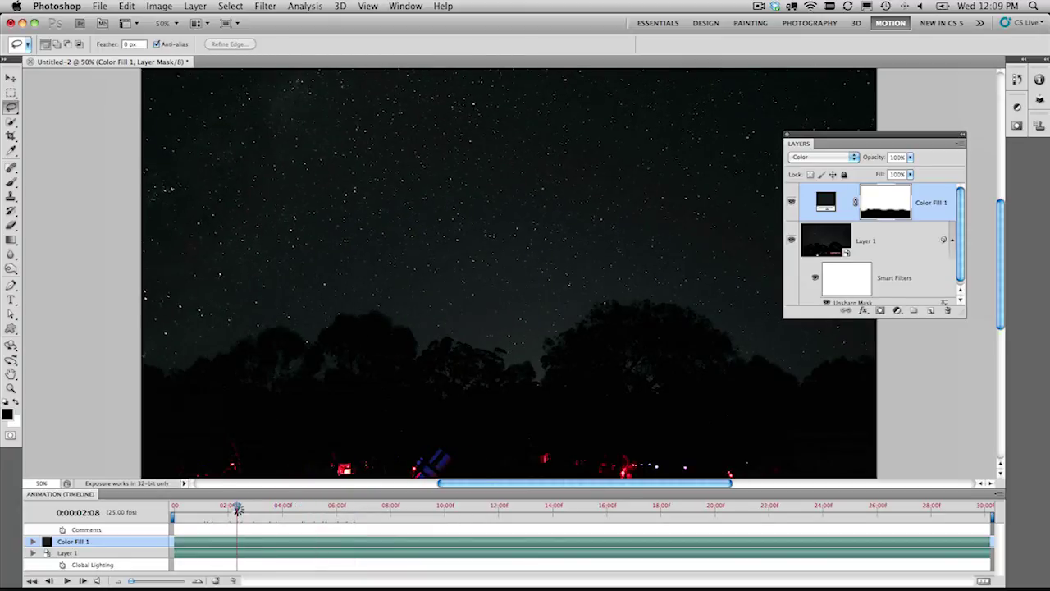
key(super+2)
Step: Hide the Color Fill 1 layer, examine the stars' original colors across the sky up close, and show the layer again
key(super+plus)
key(super+plus)
key(super+plus)
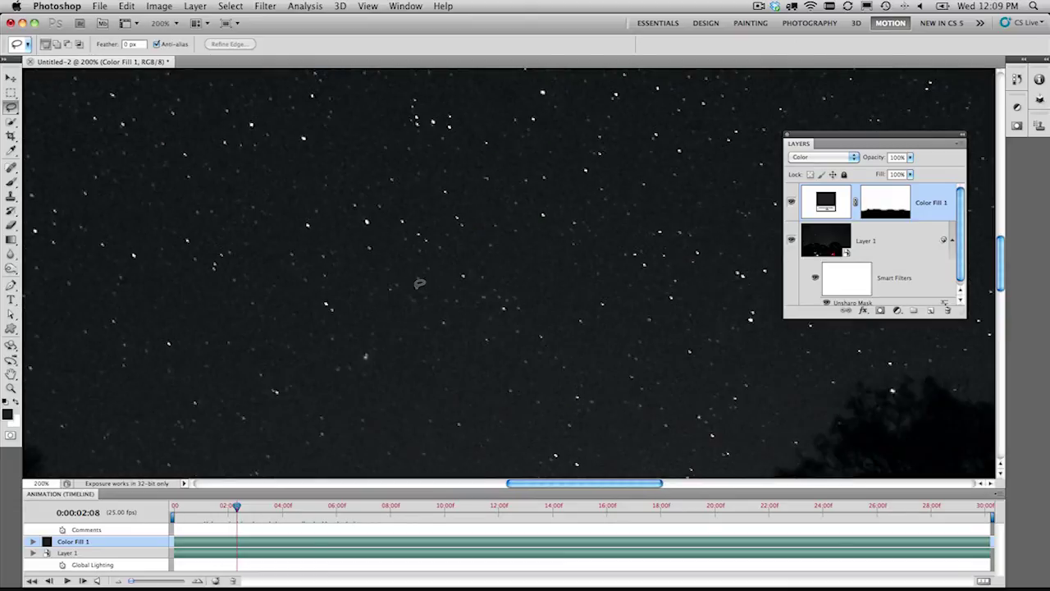
click(792, 203)
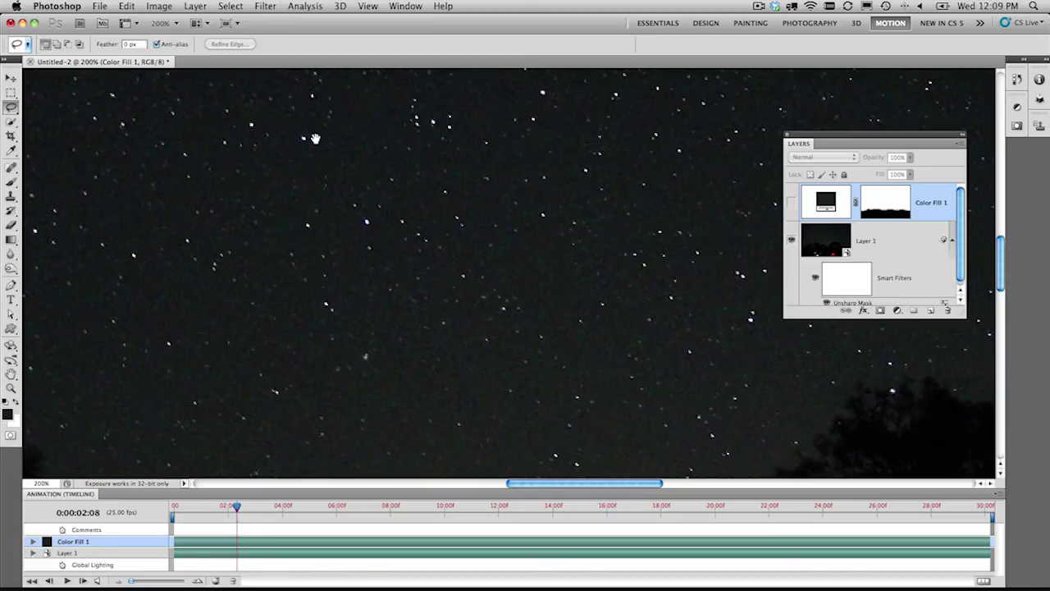
drag(316, 140, 332, 315)
drag(617, 230, 325, 229)
drag(592, 283, 309, 276)
drag(640, 277, 345, 263)
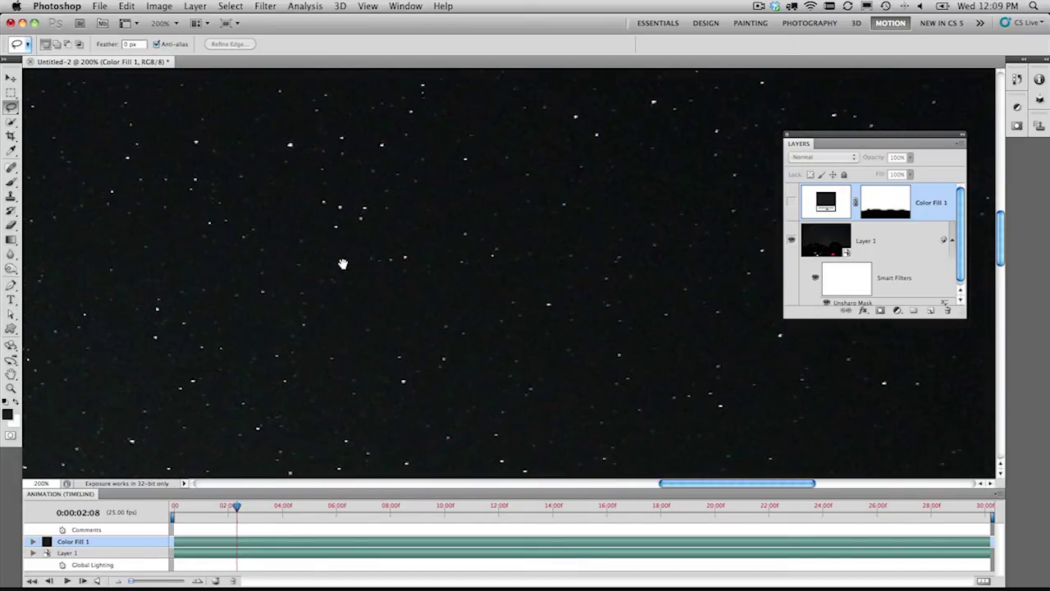
mouse_move(557, 200)
mouse_down()
mouse_move(416, 188)
mouse_move(416, 235)
mouse_up()
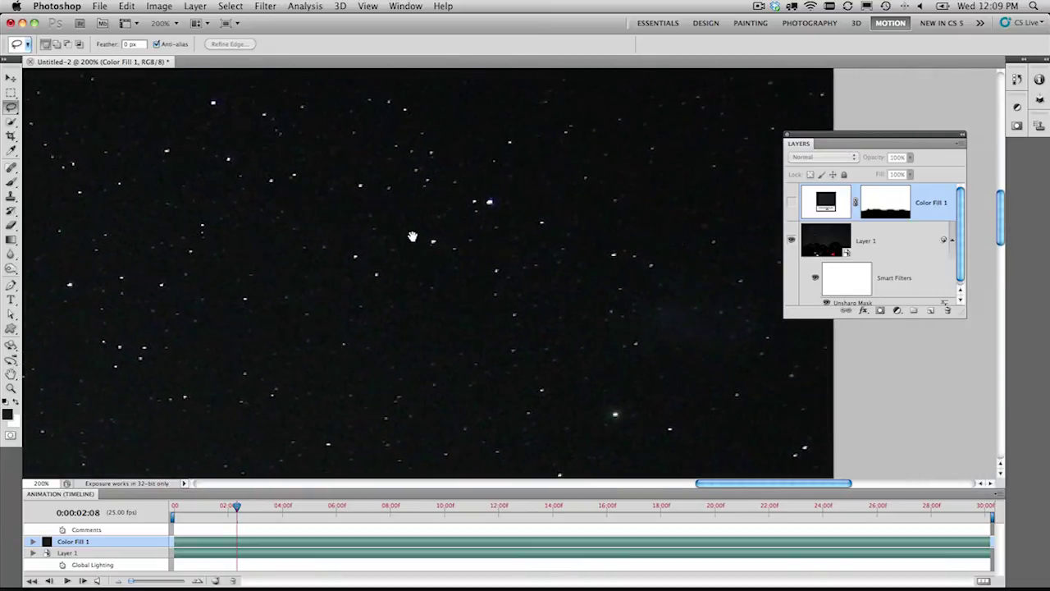
ctrl+click(621, 418)
drag(652, 424, 630, 328)
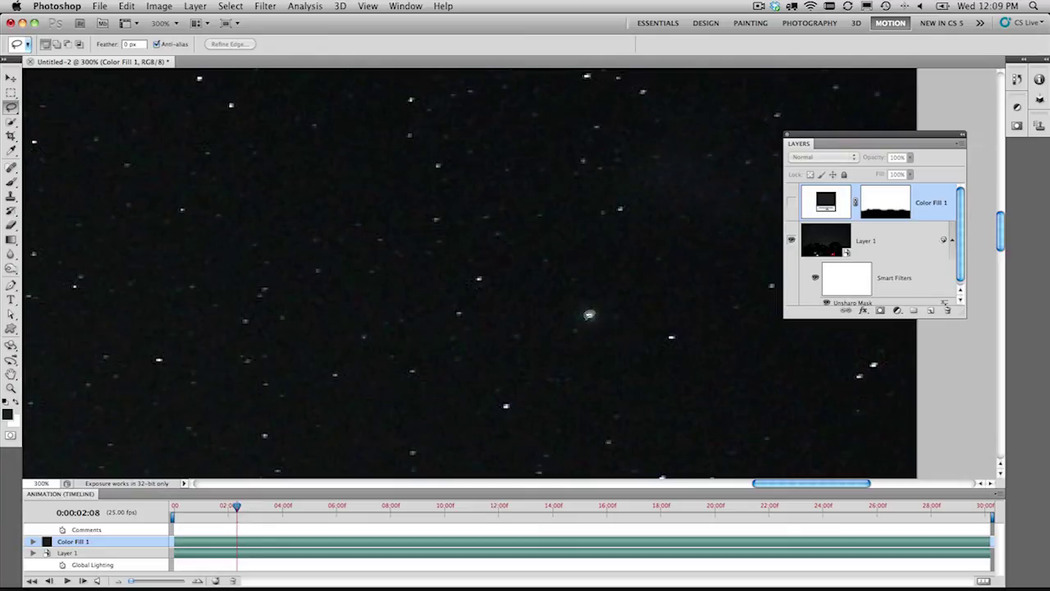
click(791, 203)
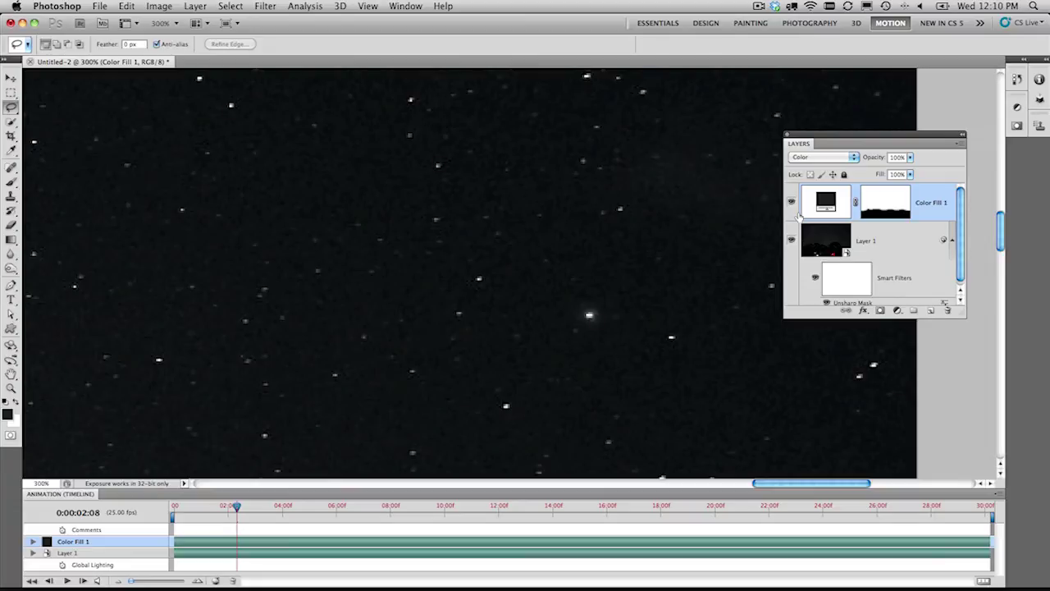
Step: Open the Color Fill 1 layer's blending options and split the Underlying Layer white Blend If slider to 89 / 148
drag(852, 144, 755, 134)
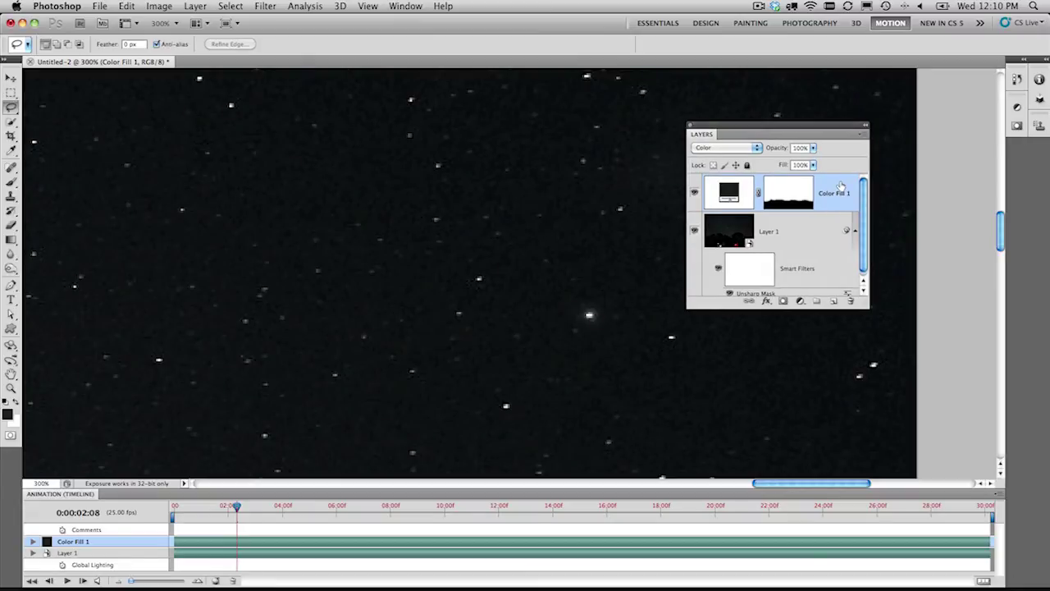
double_click(841, 187)
drag(749, 57, 615, 106)
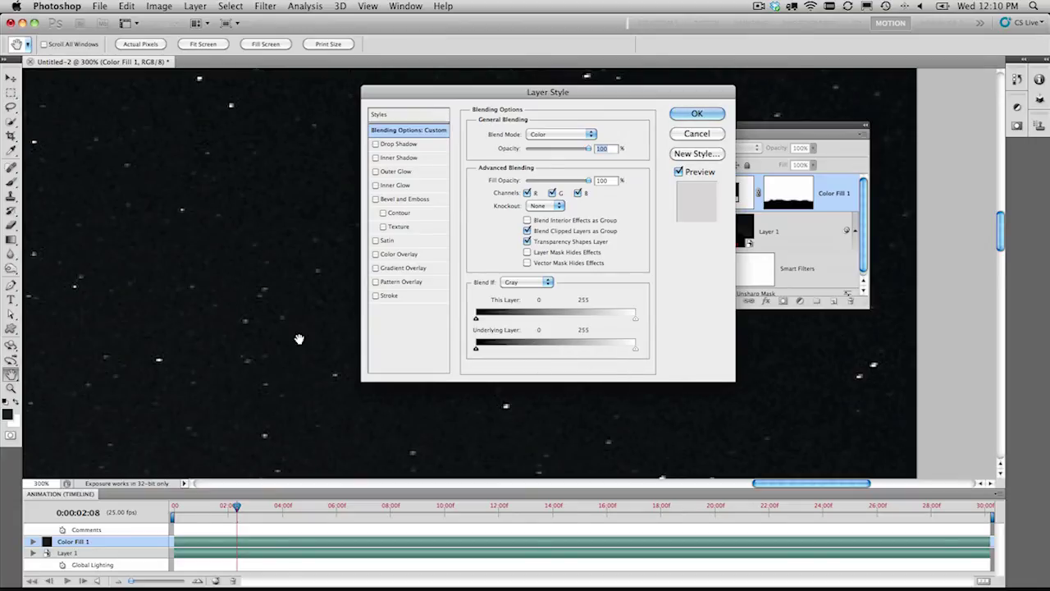
drag(636, 349, 510, 354)
drag(288, 316, 855, 438)
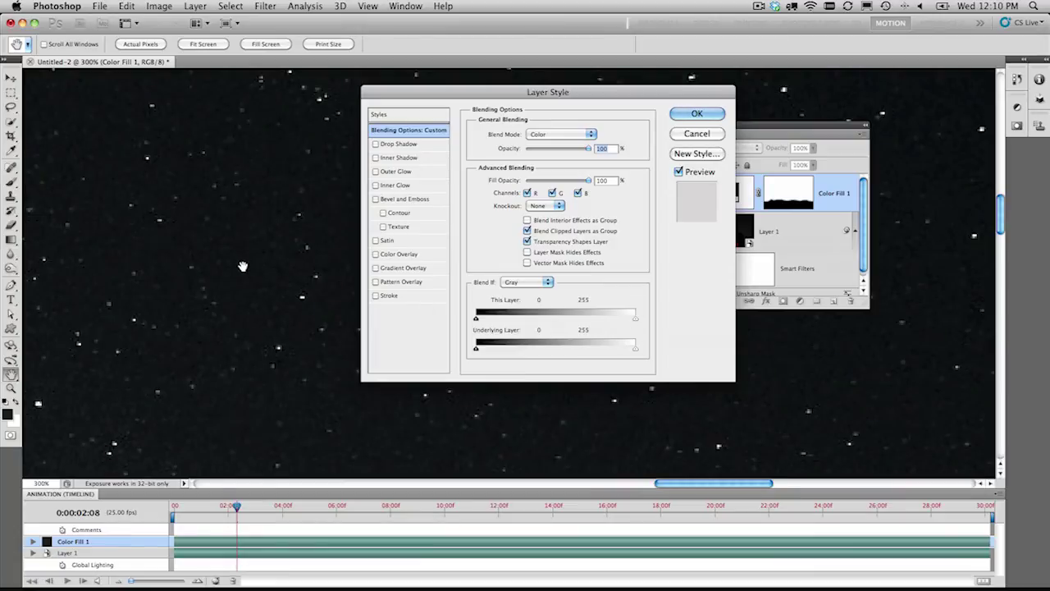
key(super+1)
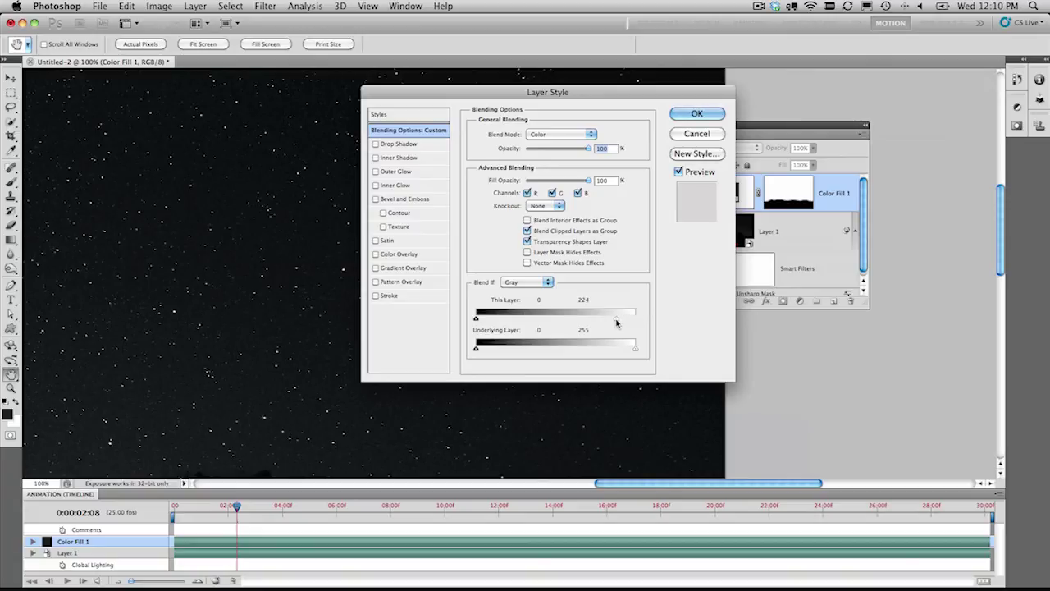
drag(616, 320, 563, 351)
drag(556, 353, 538, 354)
Step: Widen the Underlying Layer white Blend If range to 45 / 134 and apply the blending options
key(super+equal)
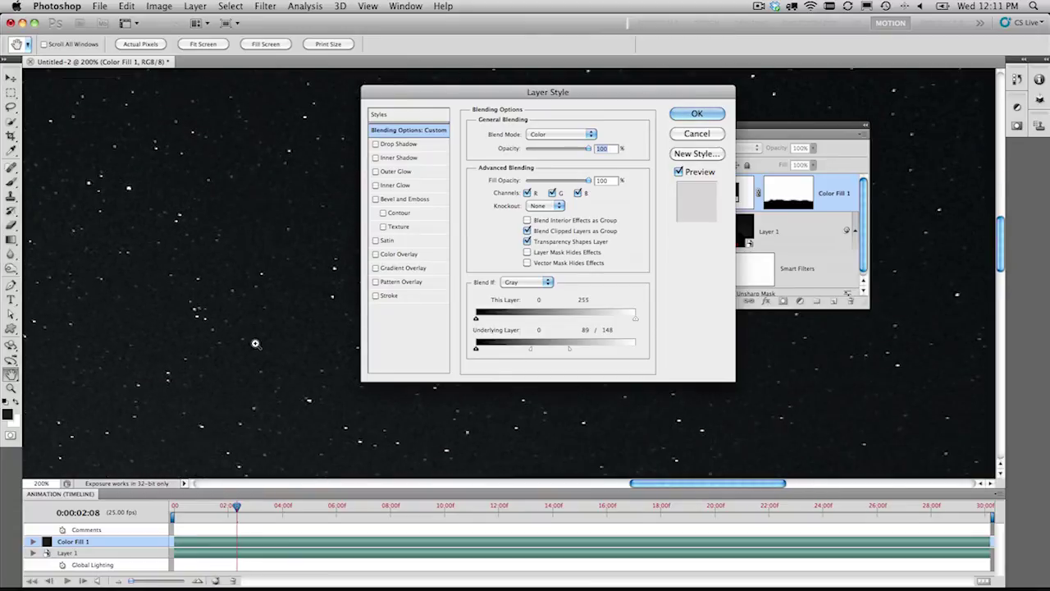
key(super+equal)
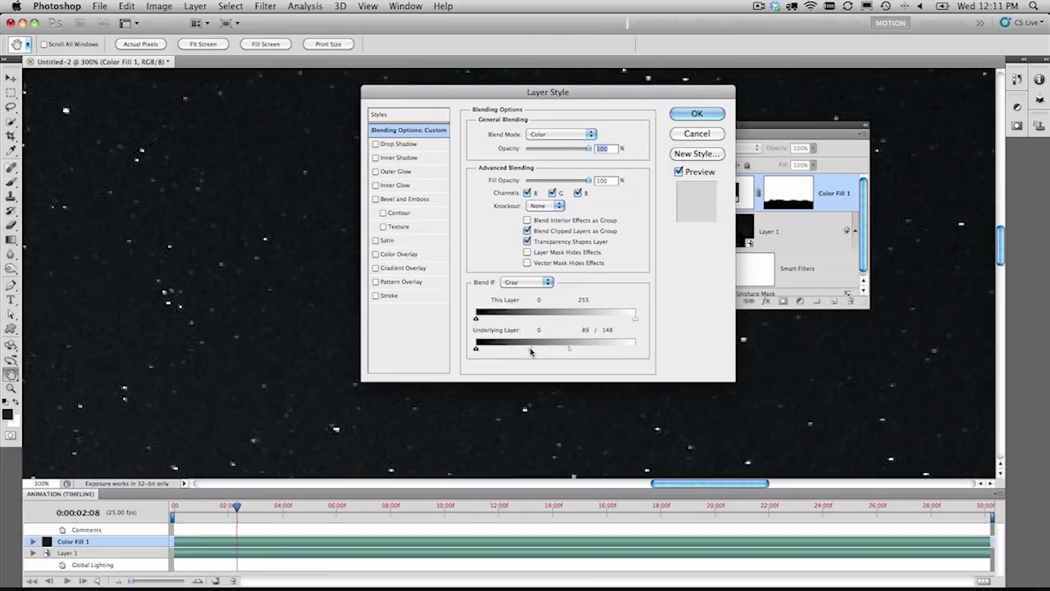
drag(532, 349, 502, 351)
drag(566, 351, 560, 351)
alt+click(326, 347)
alt+click(326, 348)
alt+click(325, 348)
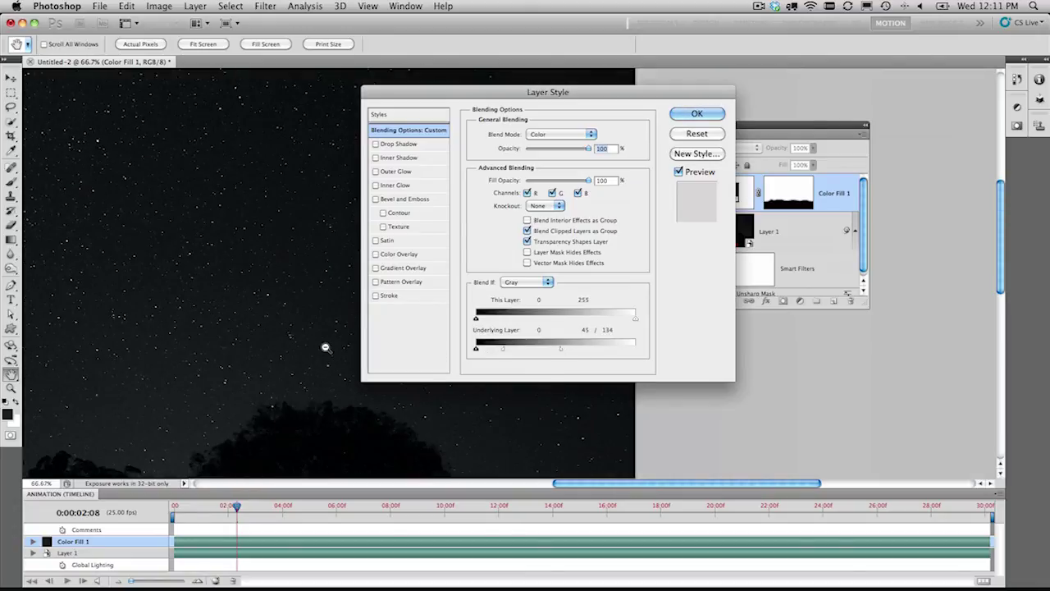
alt+click(324, 350)
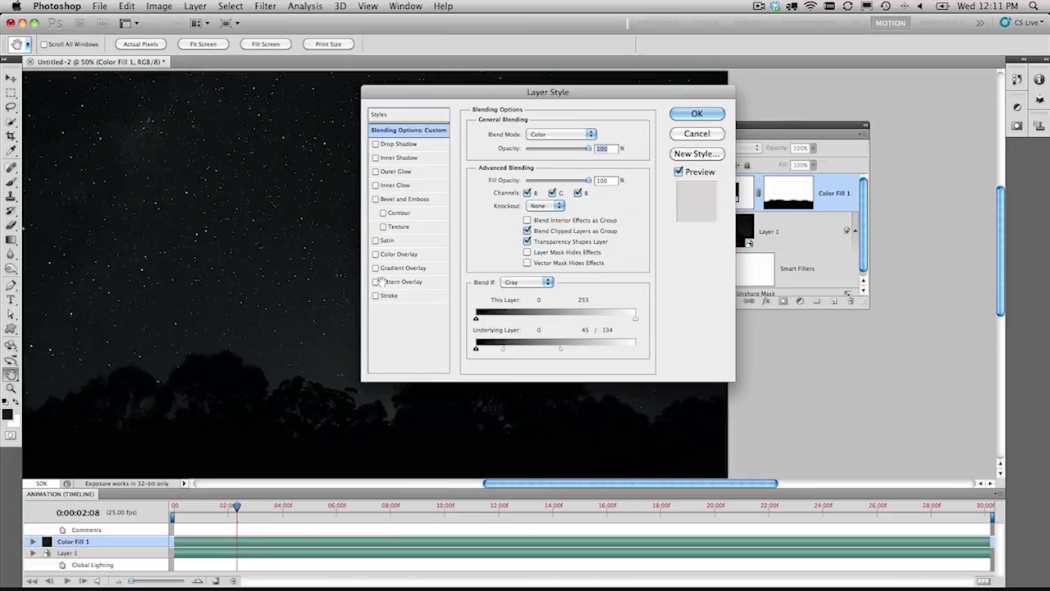
click(718, 115)
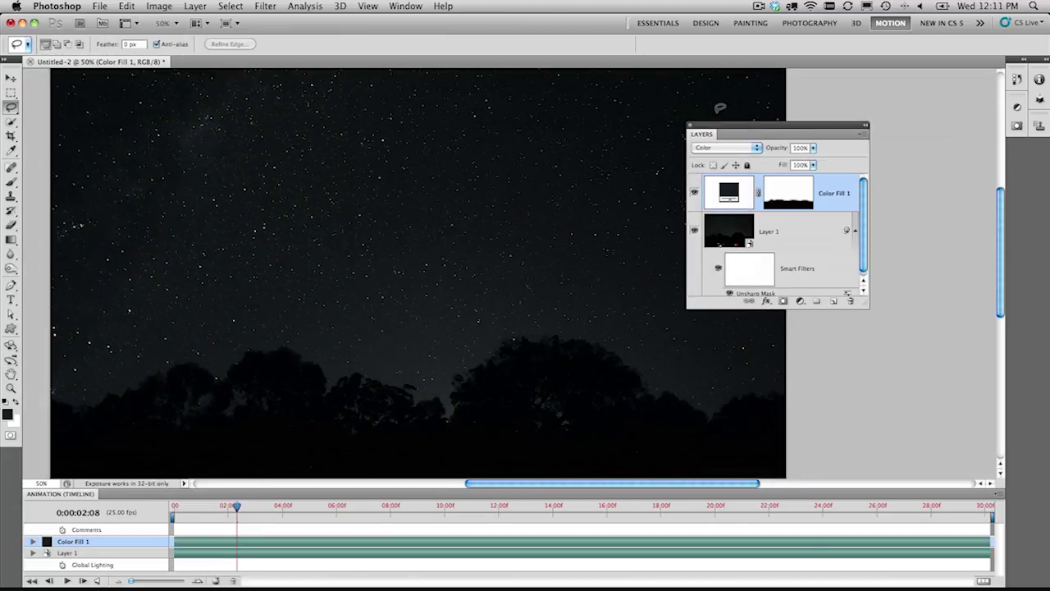
Step: Play the time-lapse from 0:00:01:20 to check the sky and star colors over the whole frame
click(222, 507)
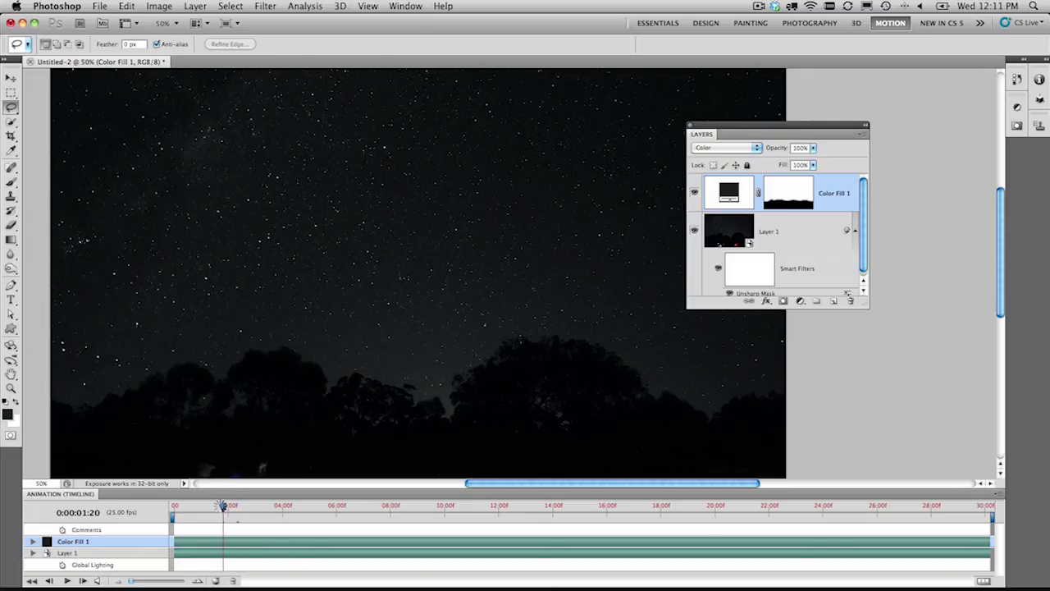
key(space)
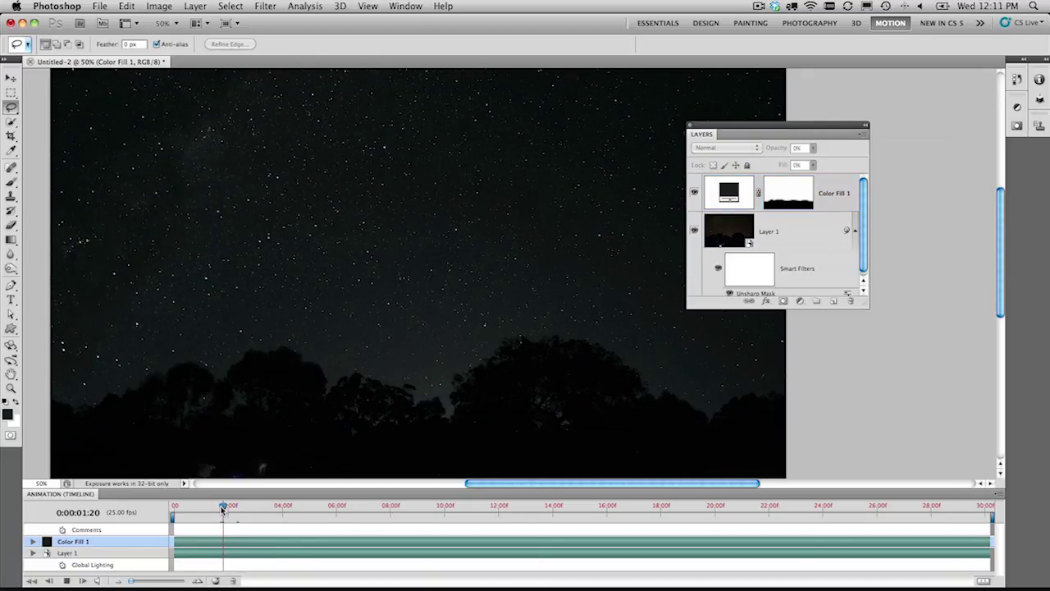
key(super+minus)
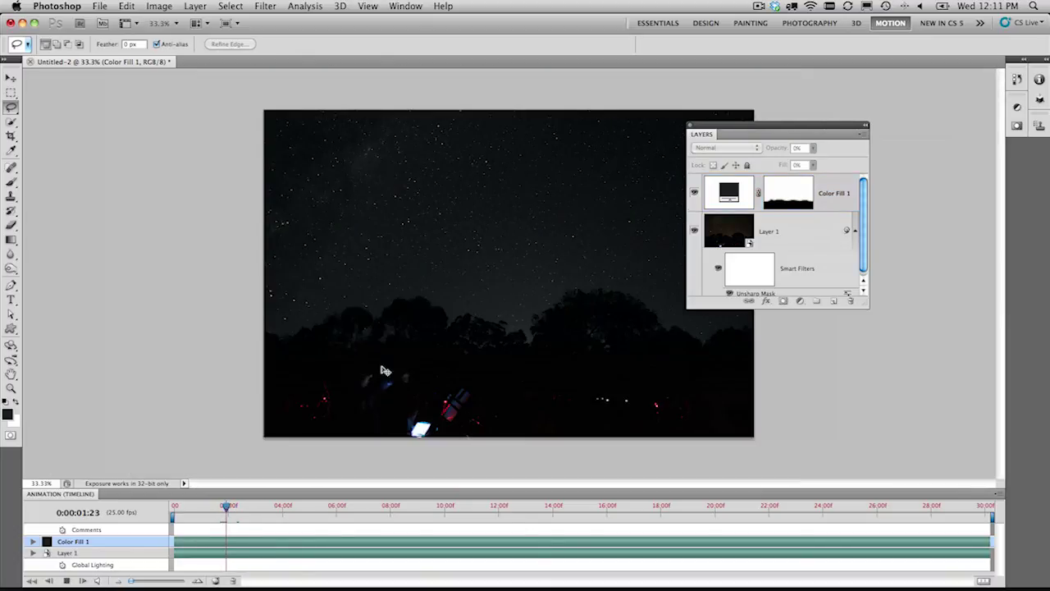